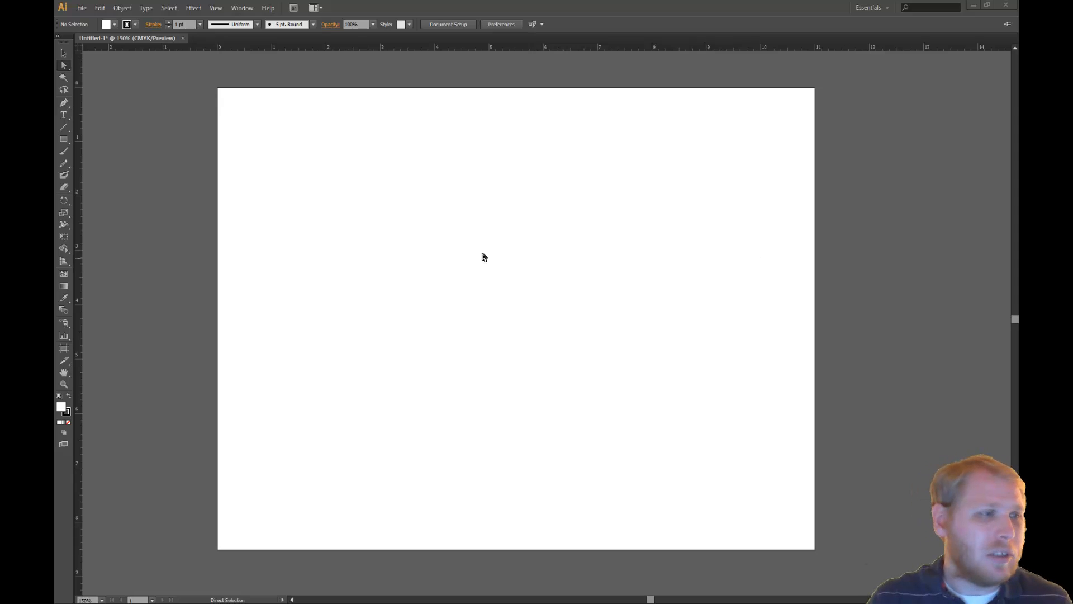
Step: Draw a closed four-sided slanted shape about 5.15 by 2.78 in near the artboard's centre with the Pen tool
click(603, 247)
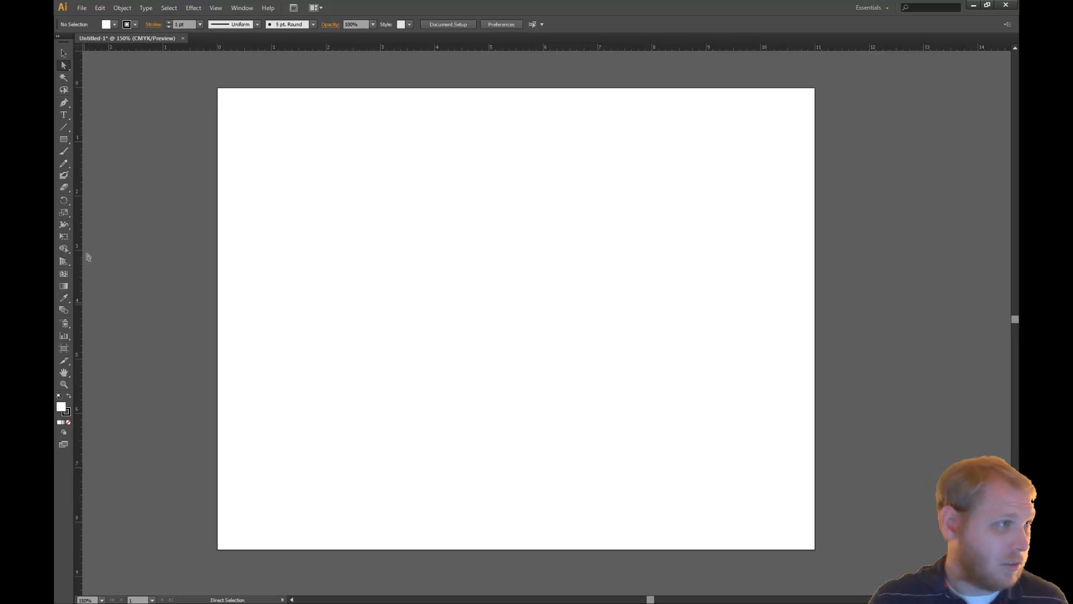
click(64, 102)
click(468, 237)
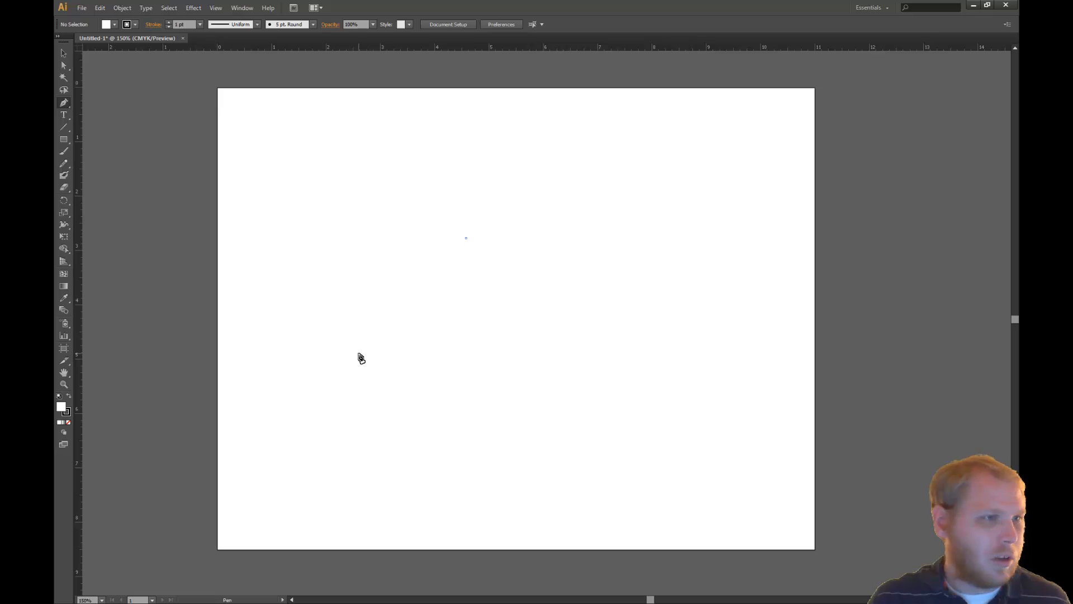
click(359, 353)
click(558, 389)
click(639, 279)
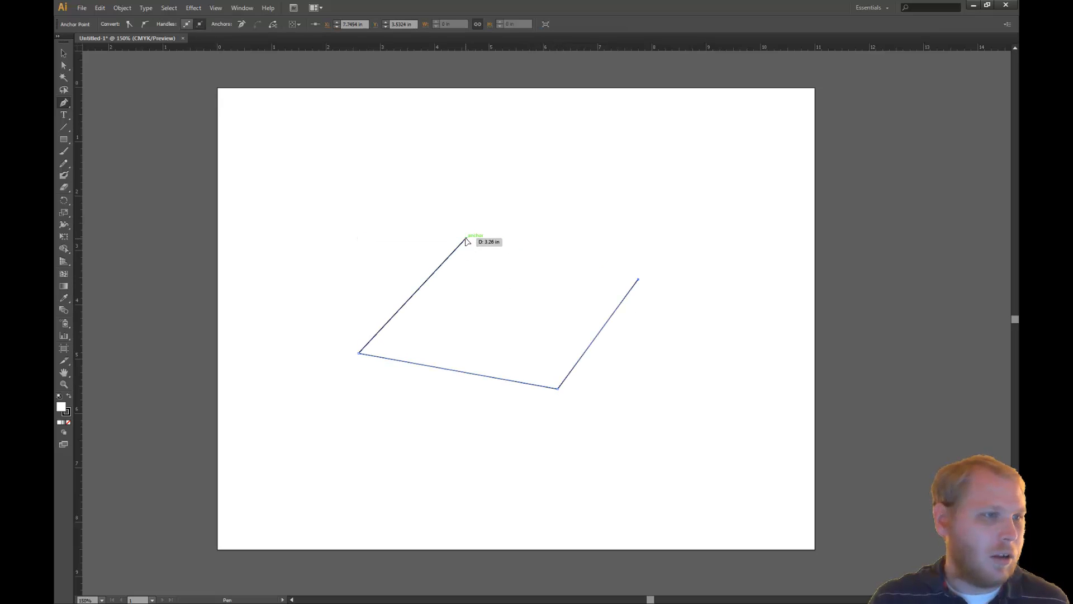
click(468, 238)
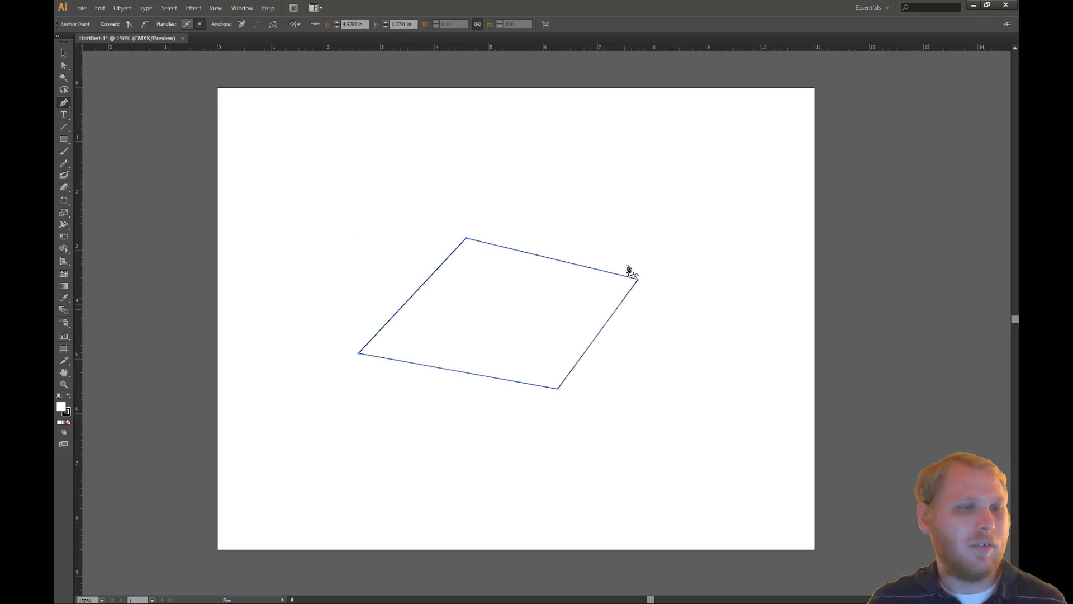
Step: Examine the right corner of the four-sided shape at high magnification, with its path deselected and selected
scroll(639, 280, up, 3)
scroll(637, 280, up, 2)
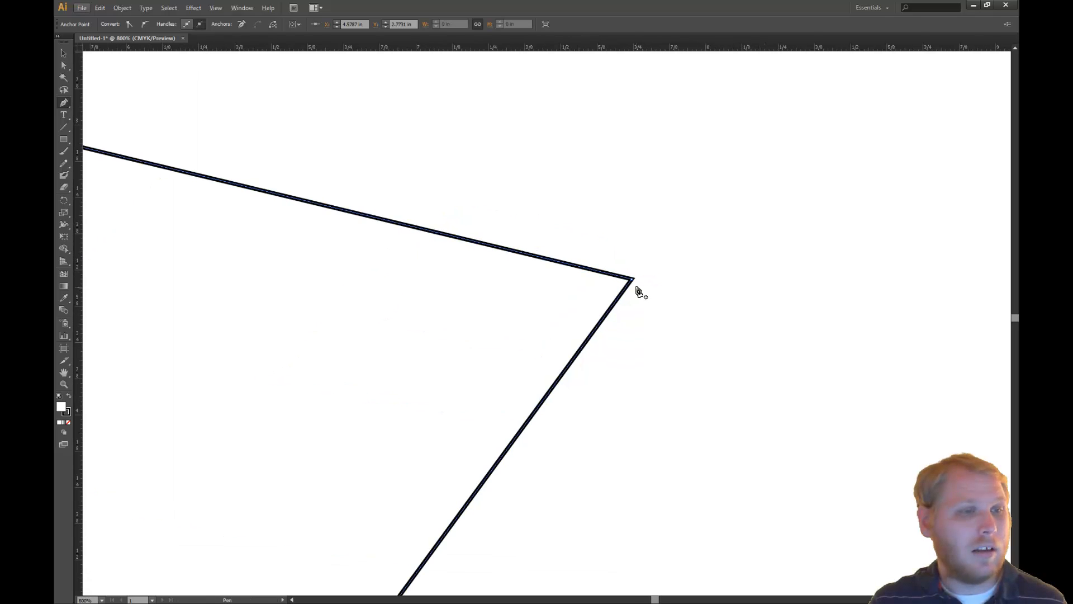
key(v)
click(679, 164)
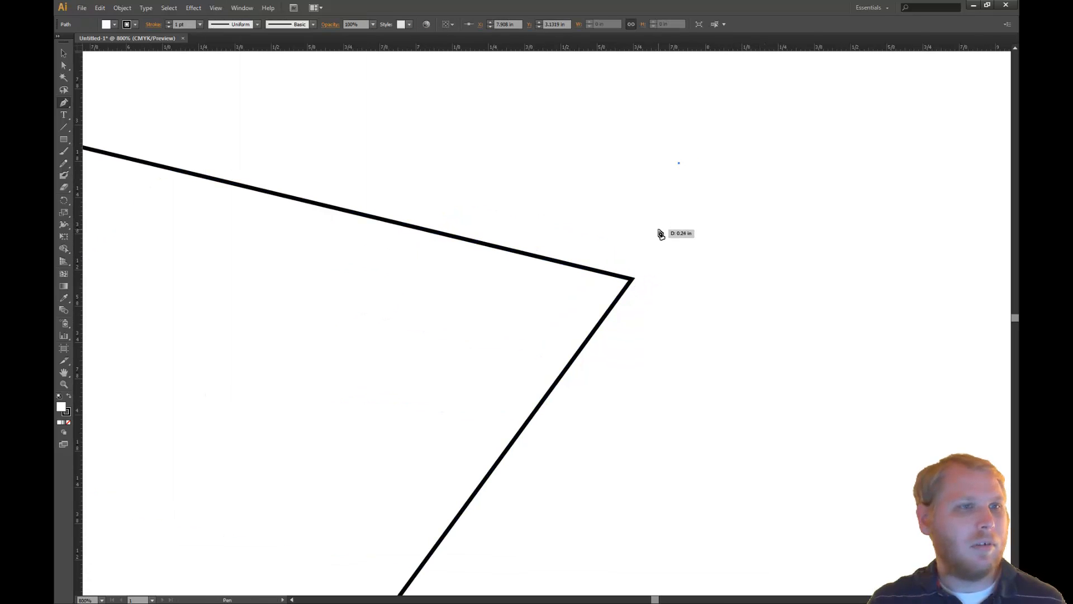
key(ctrl+z)
key(v)
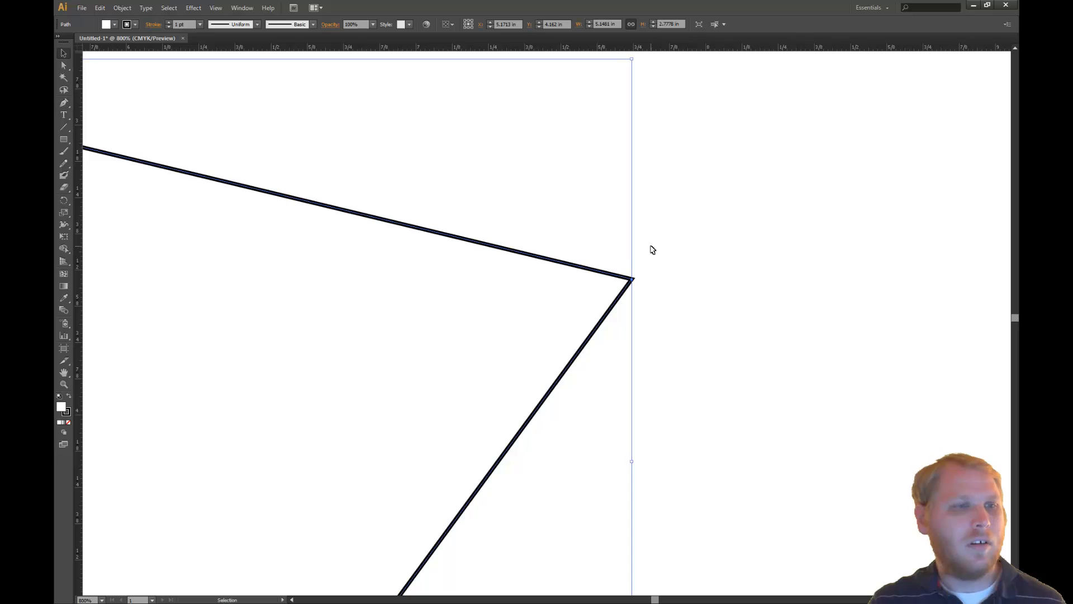
click(674, 264)
scroll(623, 286, up, 5)
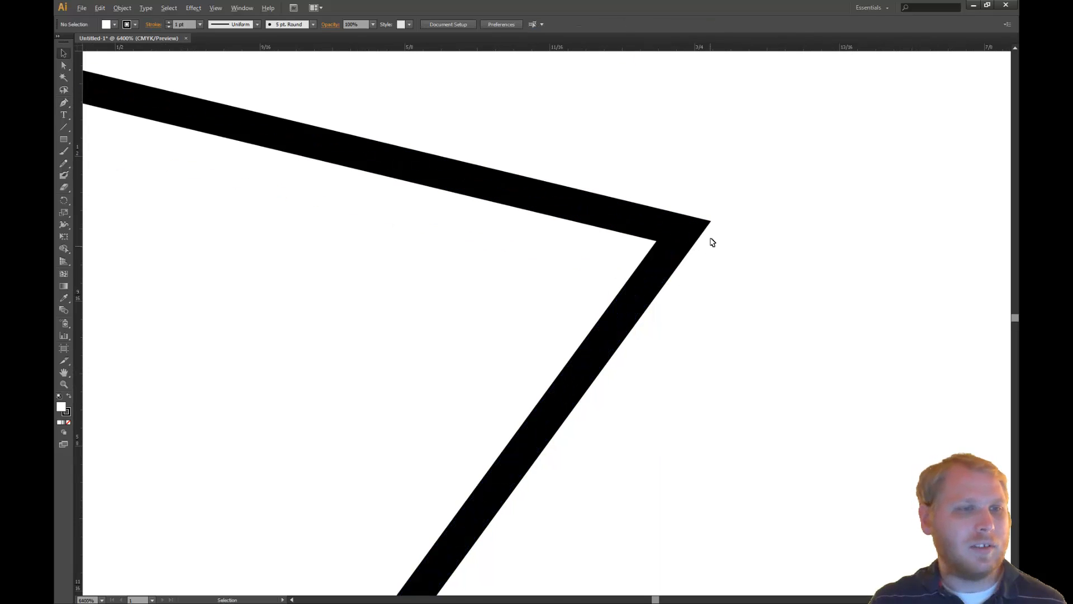
click(636, 311)
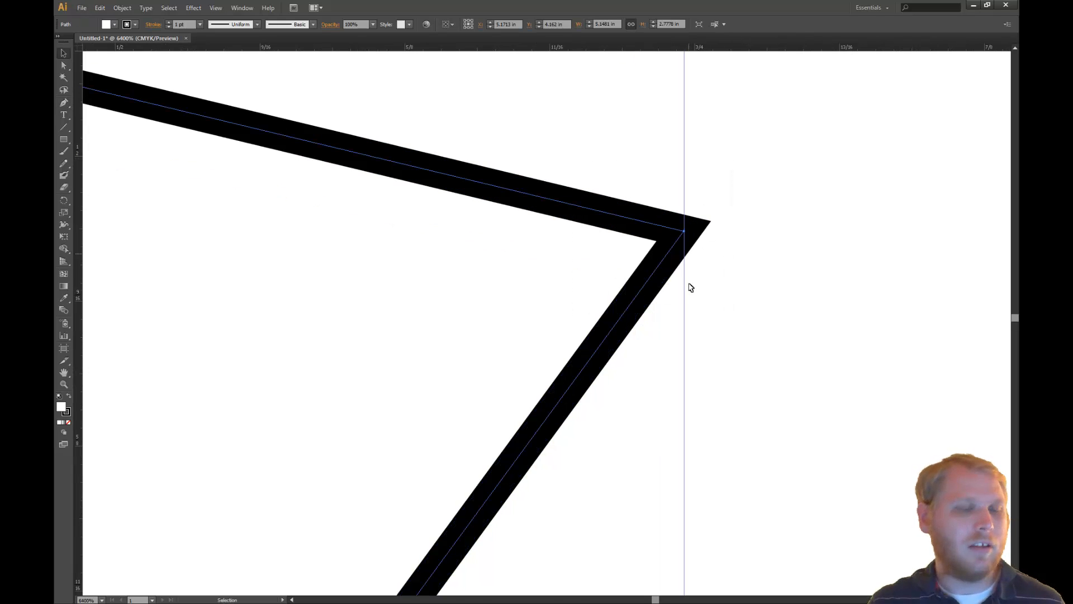
scroll(690, 286, down, 9)
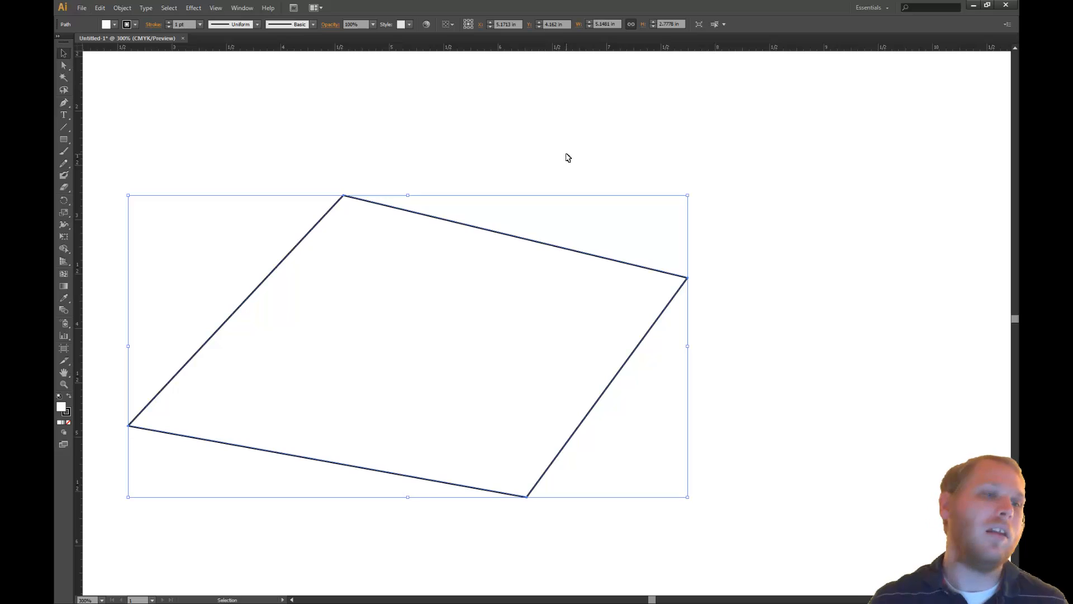
click(568, 158)
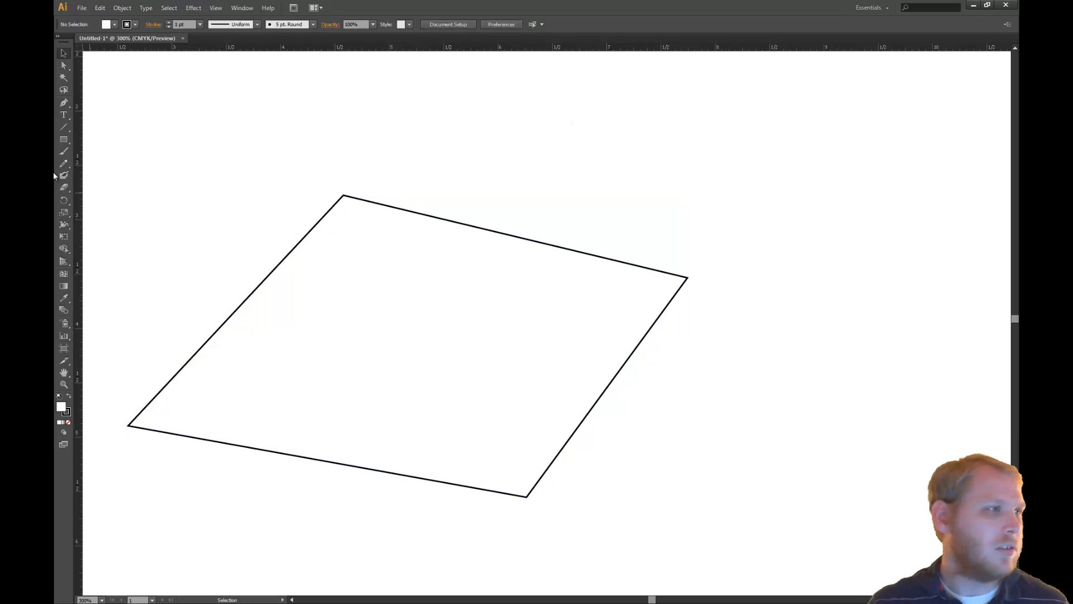
Step: Draw a square about 1.125 in wide above the right end of the four-sided shape
click(67, 140)
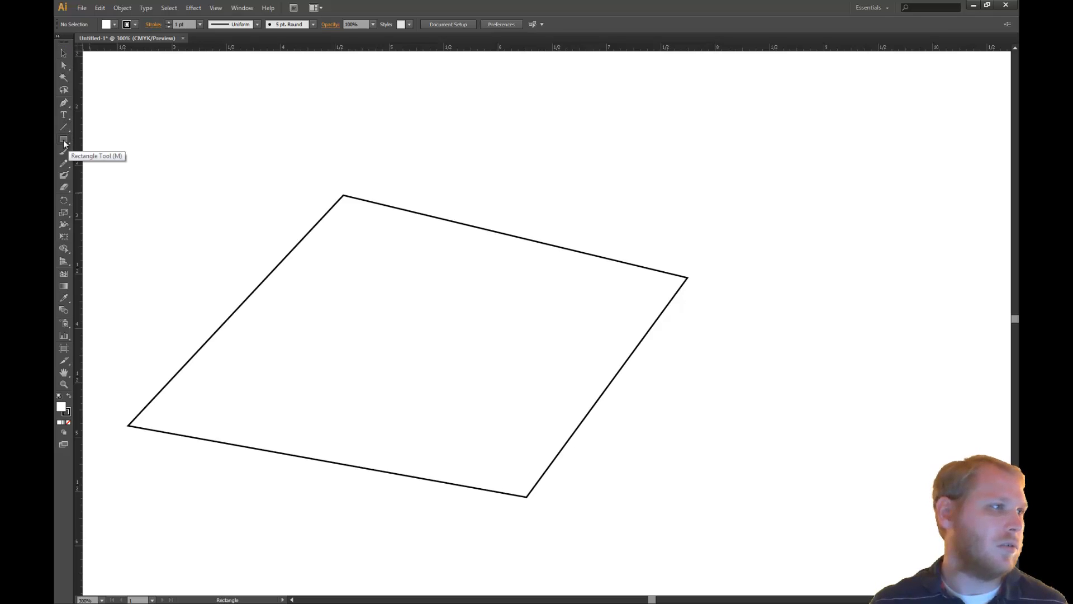
drag(559, 82, 682, 206)
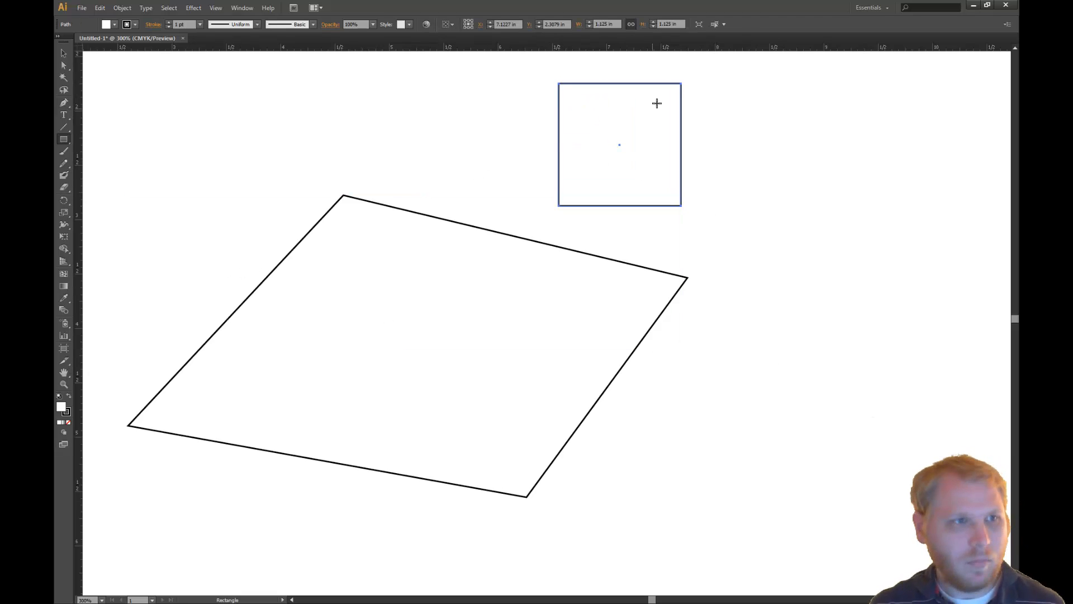
key(v)
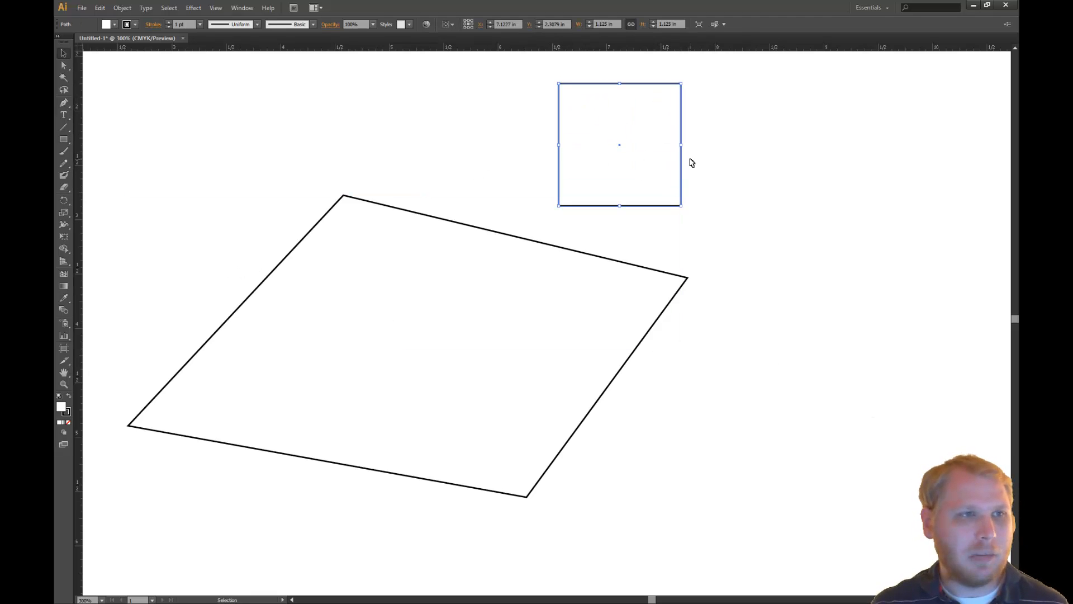
Step: Inspect the square's path by directly selecting its lower-right anchor point and then its edge, and clear the selection
key(a)
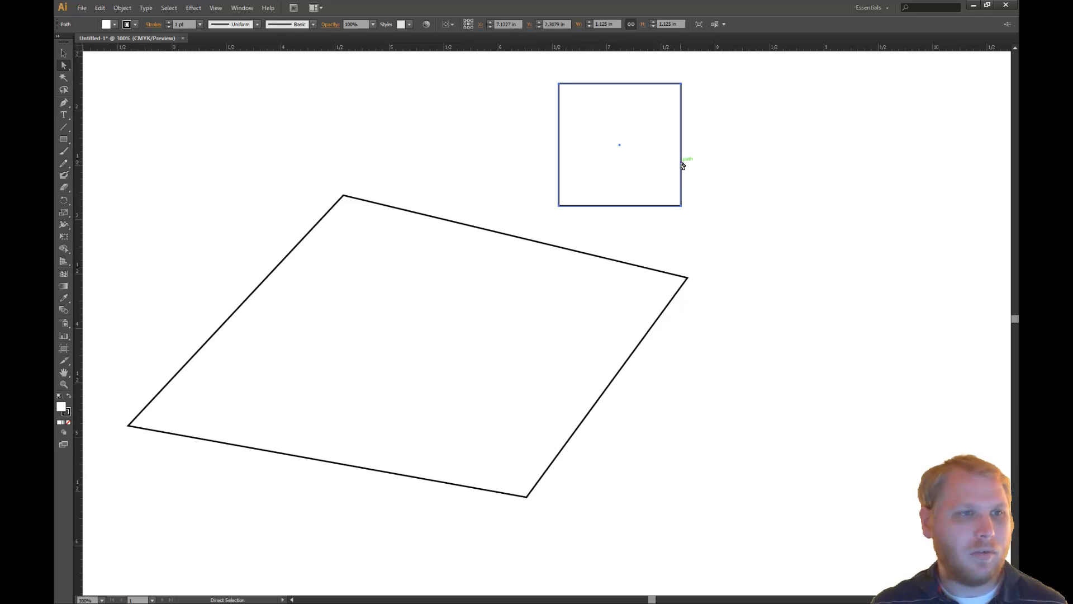
drag(693, 191, 674, 227)
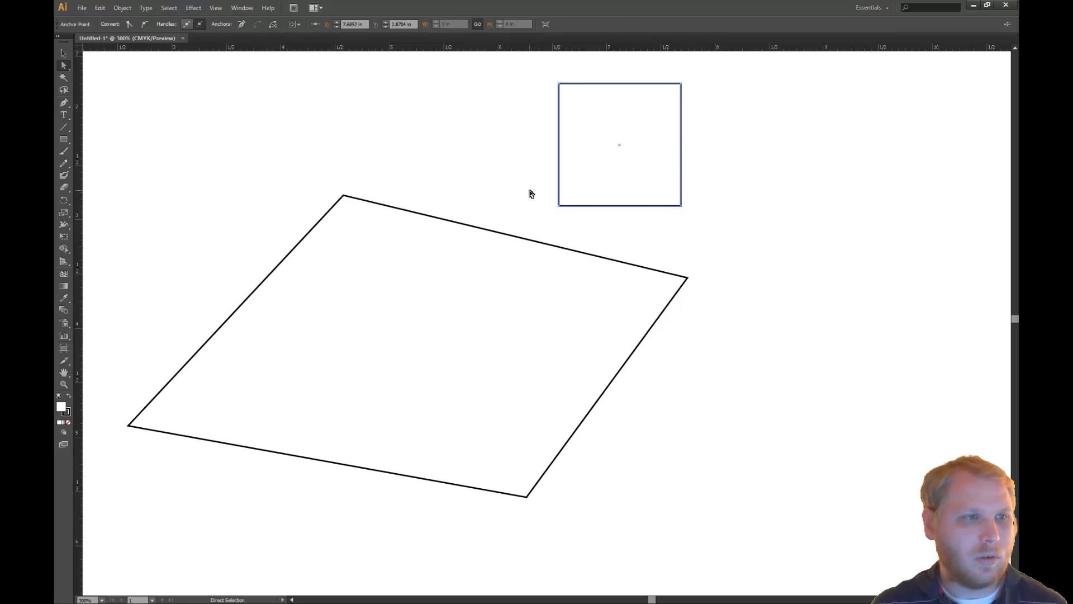
click(486, 161)
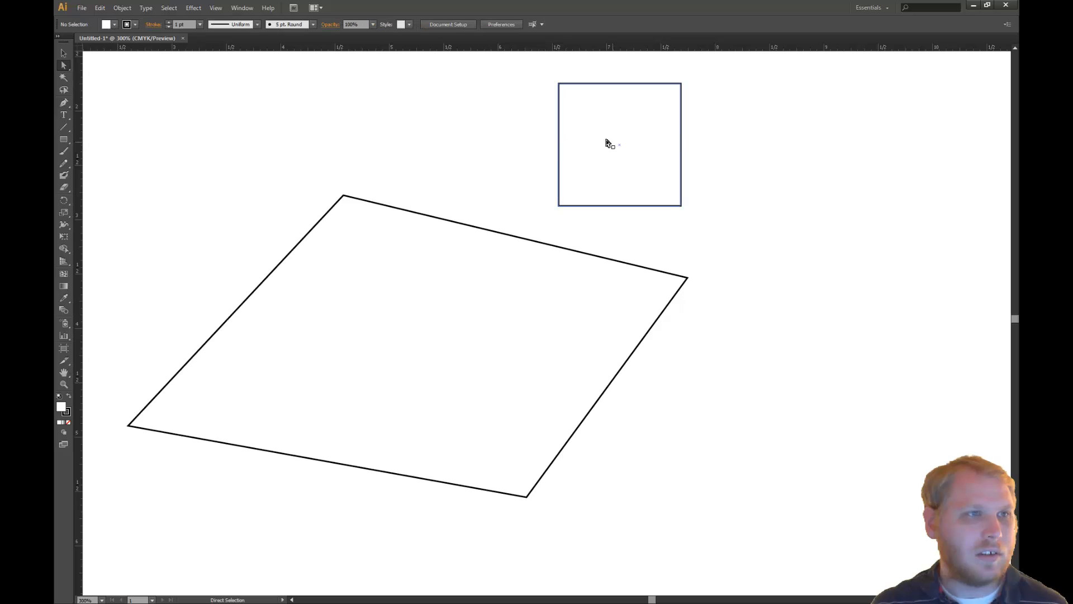
click(562, 129)
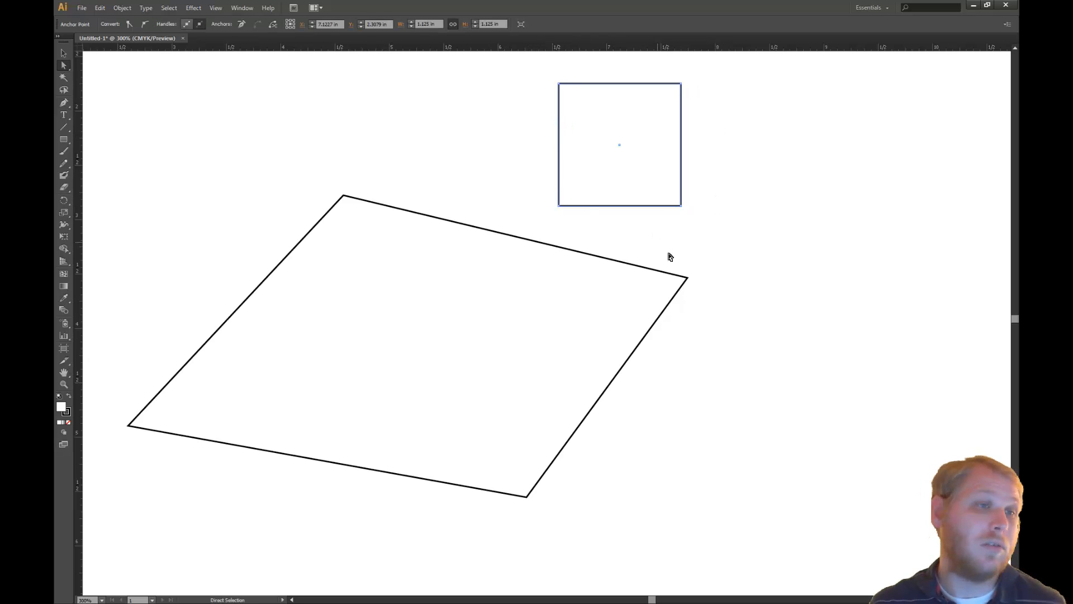
click(721, 240)
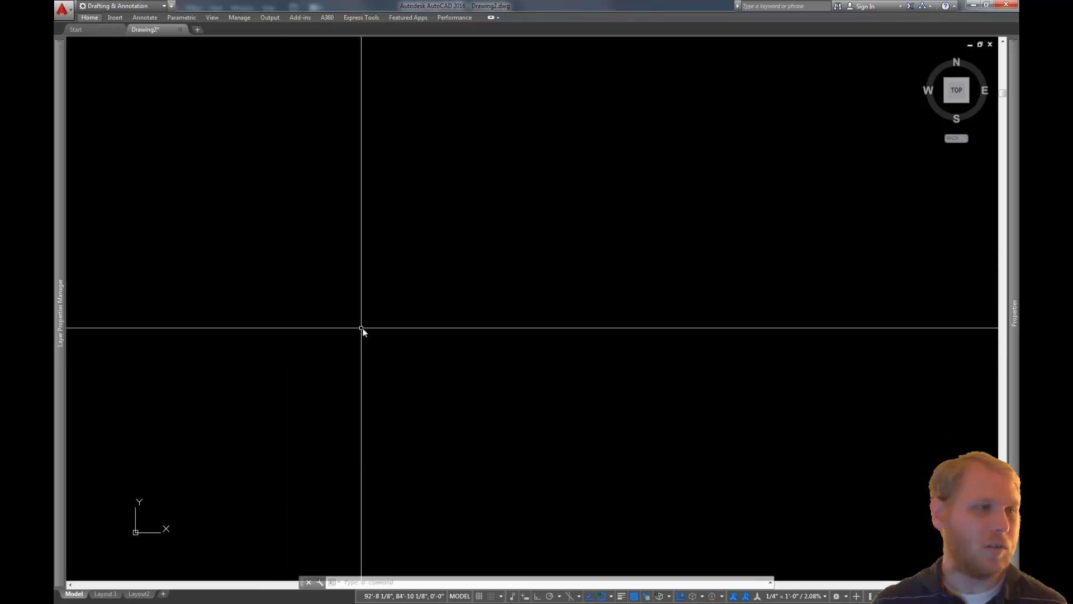
Step: Switch to AutoCAD and draw a closed five-sided polyline with a short edge at its upper right
click(488, 237)
click(400, 351)
click(654, 485)
click(697, 290)
click(680, 260)
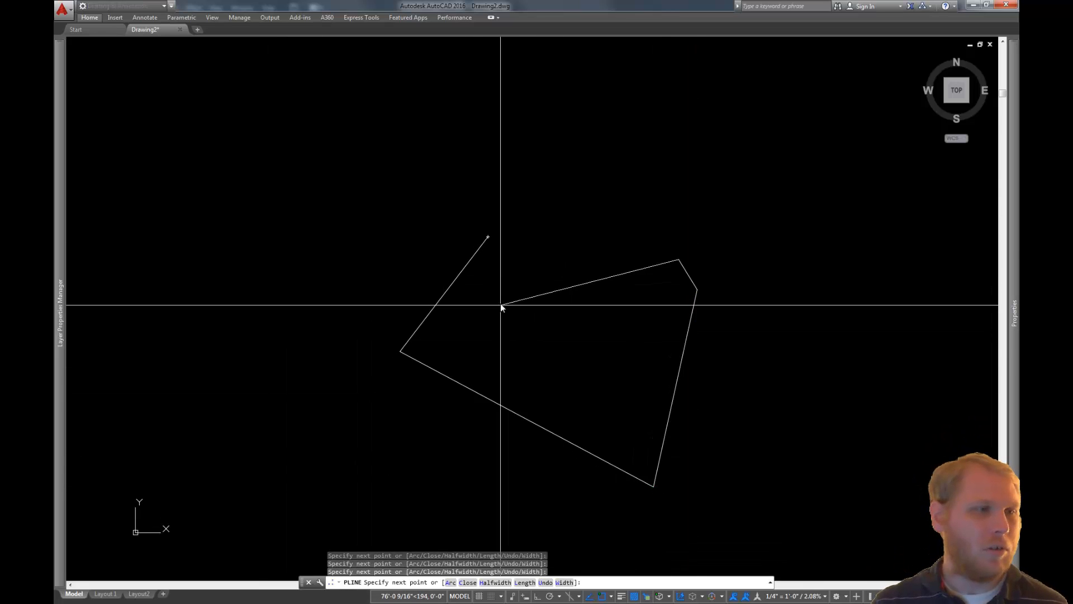
key(Return)
Step: Select the polyline, stretch the vertex at the lower end of its short edge outward, and clear the selection
click(579, 185)
click(502, 261)
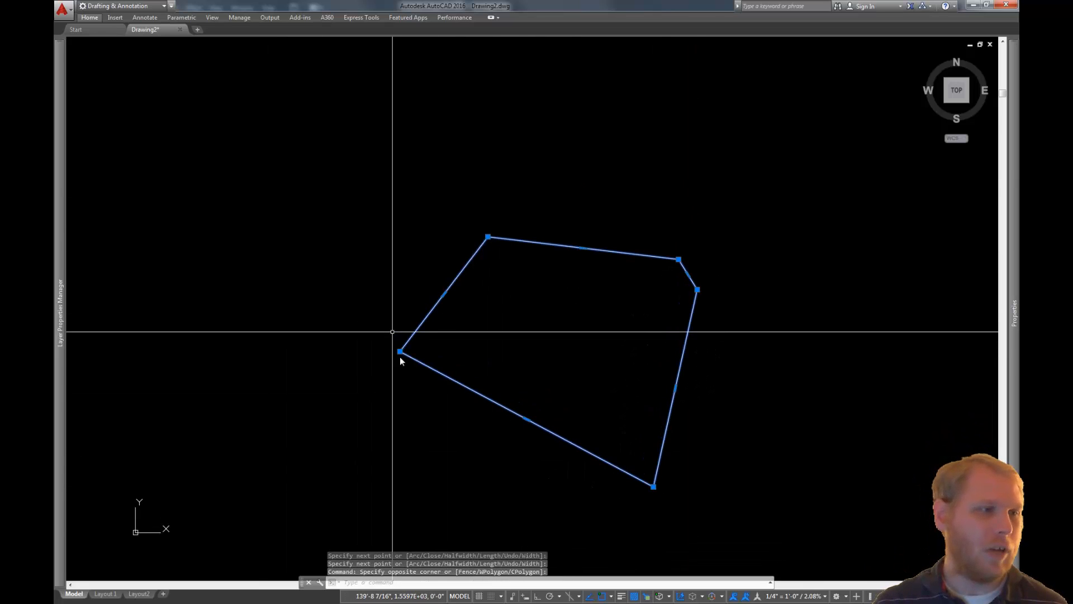
click(697, 290)
click(727, 335)
key(Escape)
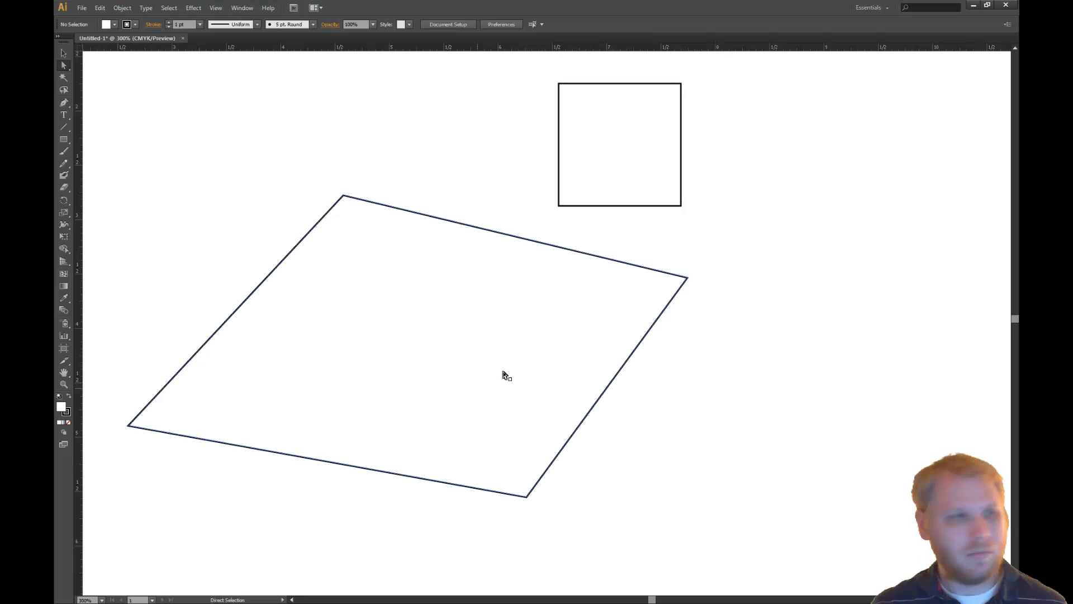
Step: Return to Illustrator and move the four-sided shape's right corner up and outward to about X 8.01 in, Y 3.32 in
drag(705, 267, 678, 308)
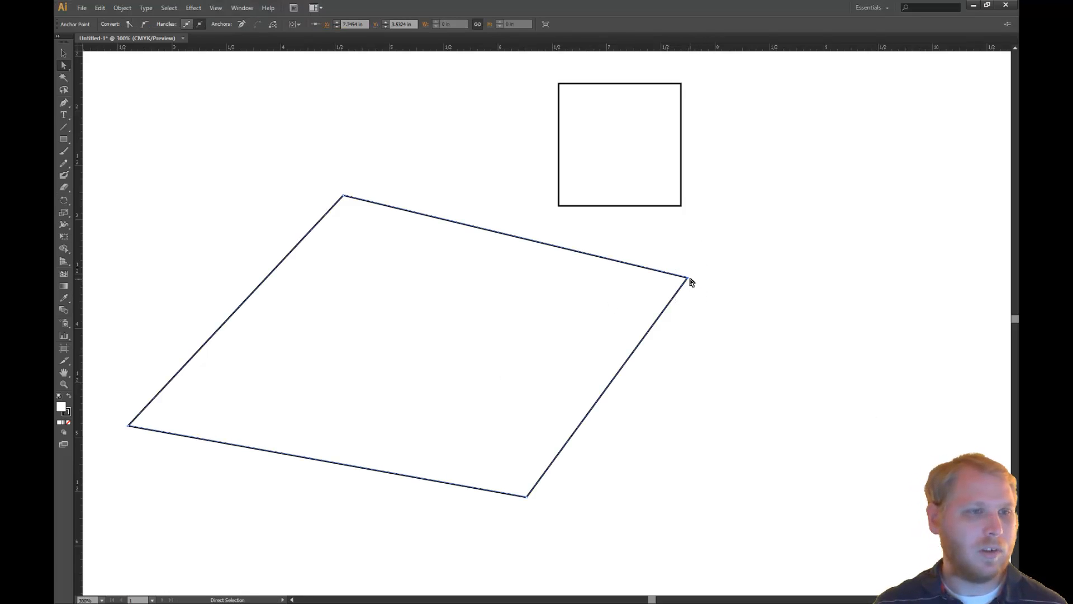
drag(689, 279, 718, 259)
click(738, 293)
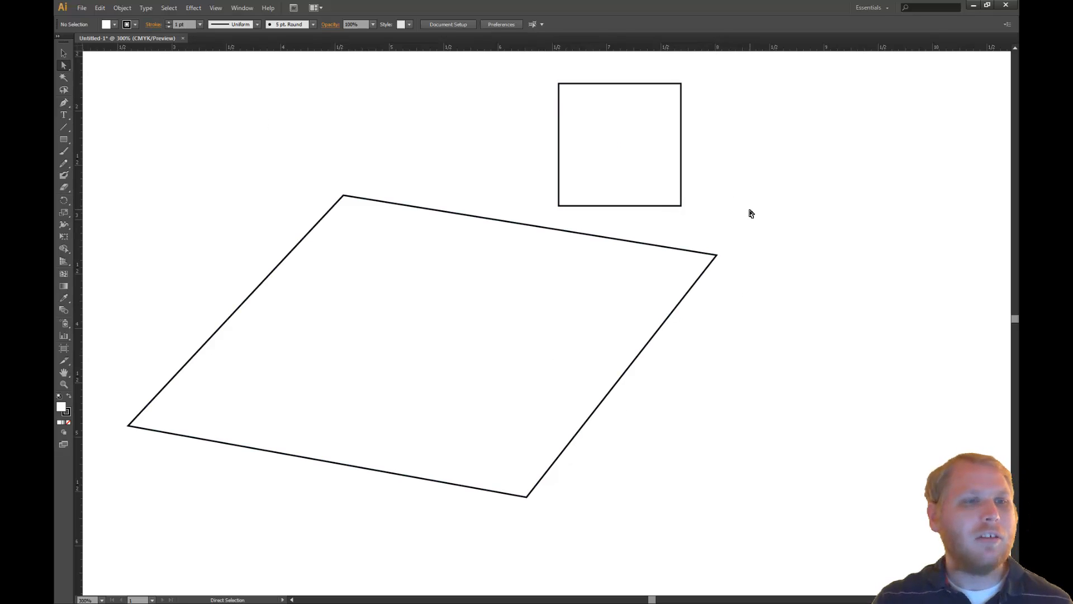
click(676, 307)
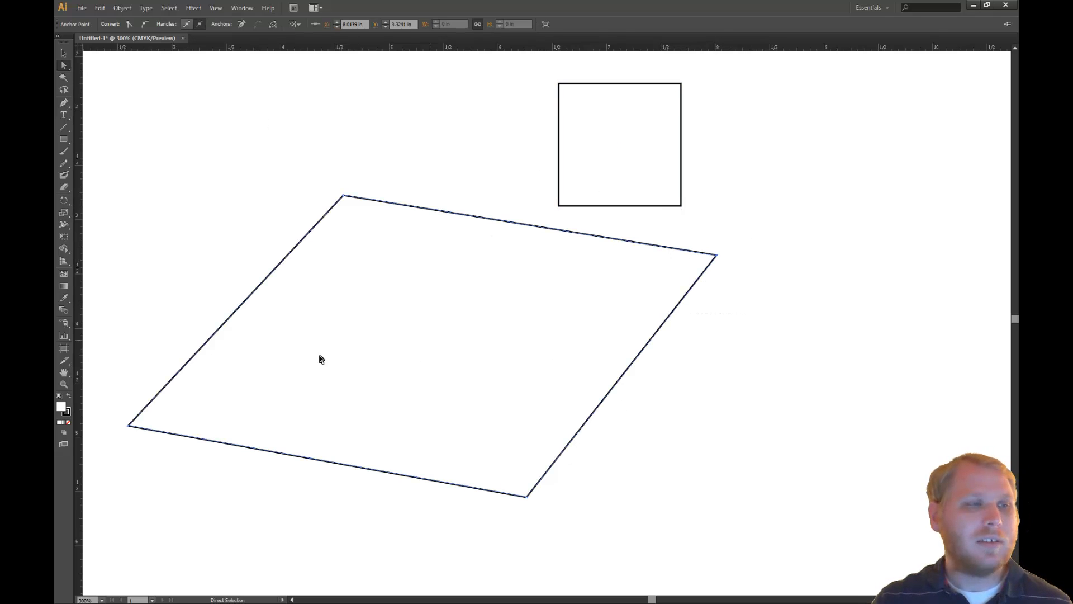
click(677, 299)
click(757, 302)
Step: Paste the copied meme photo and place it to the right of the shapes, overlapping the artboard's right edge
key(space)
drag(782, 280, 616, 298)
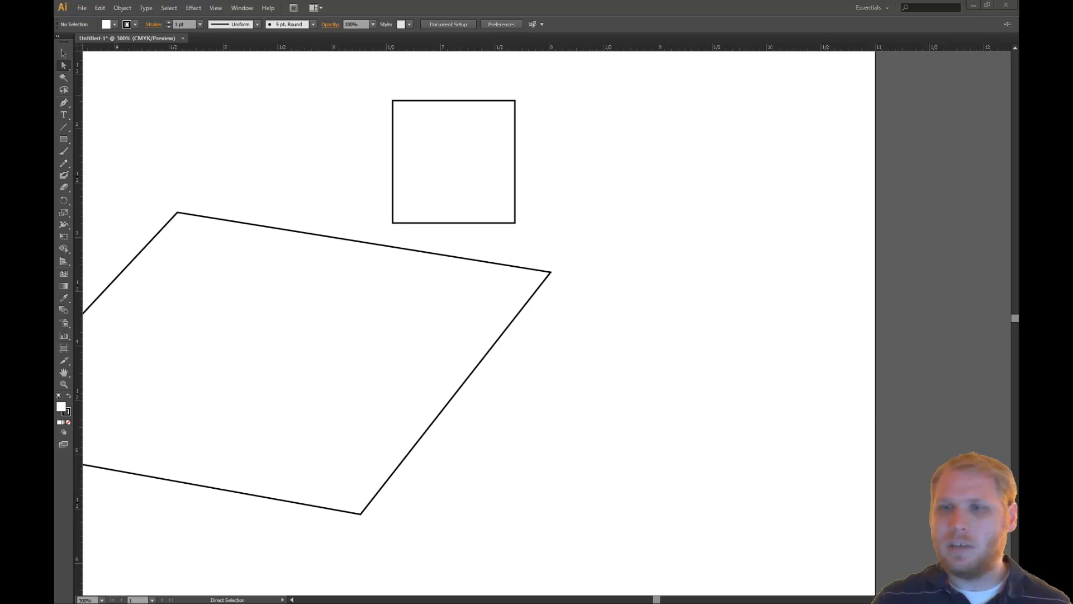
click(655, 275)
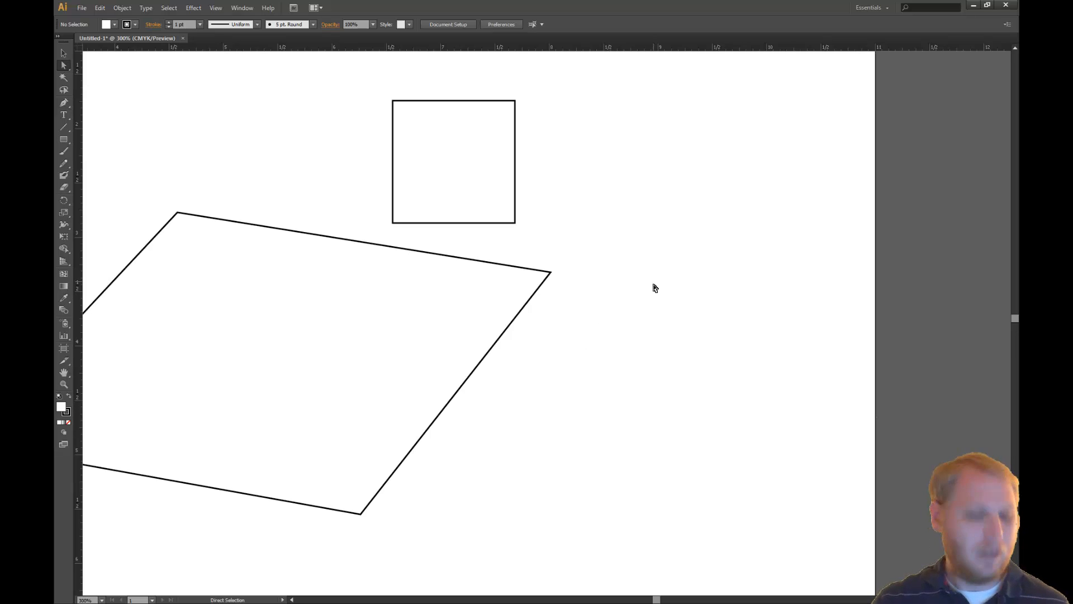
key(ctrl+v)
drag(589, 318, 810, 286)
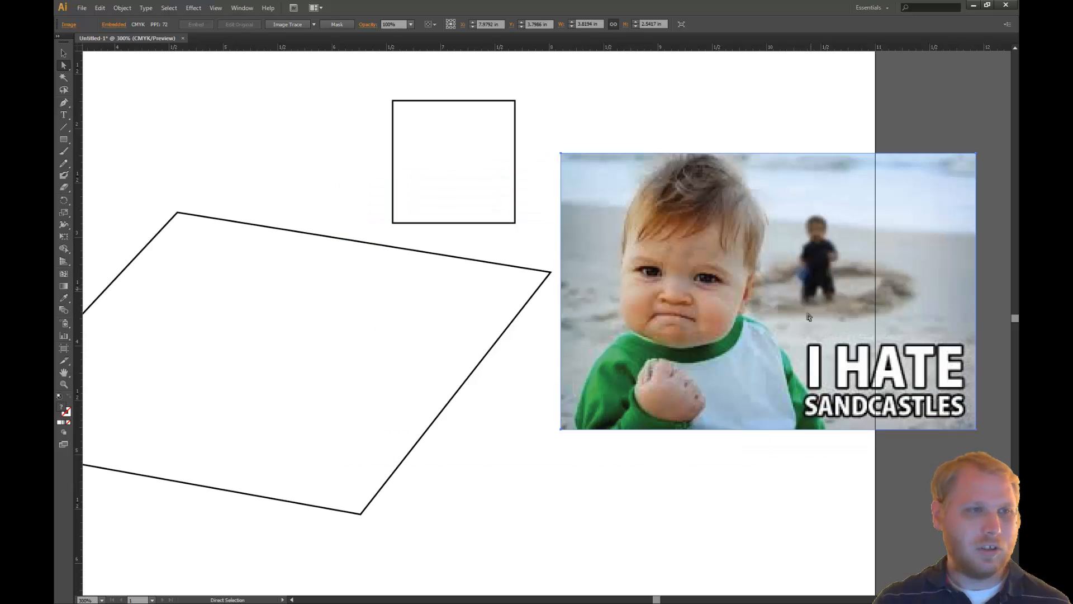
click(682, 439)
Step: Examine the pasted photo's pixels at high magnification around the child's hair and eyes, and return to the overall view
scroll(594, 350, down, 3)
scroll(595, 351, down, 1)
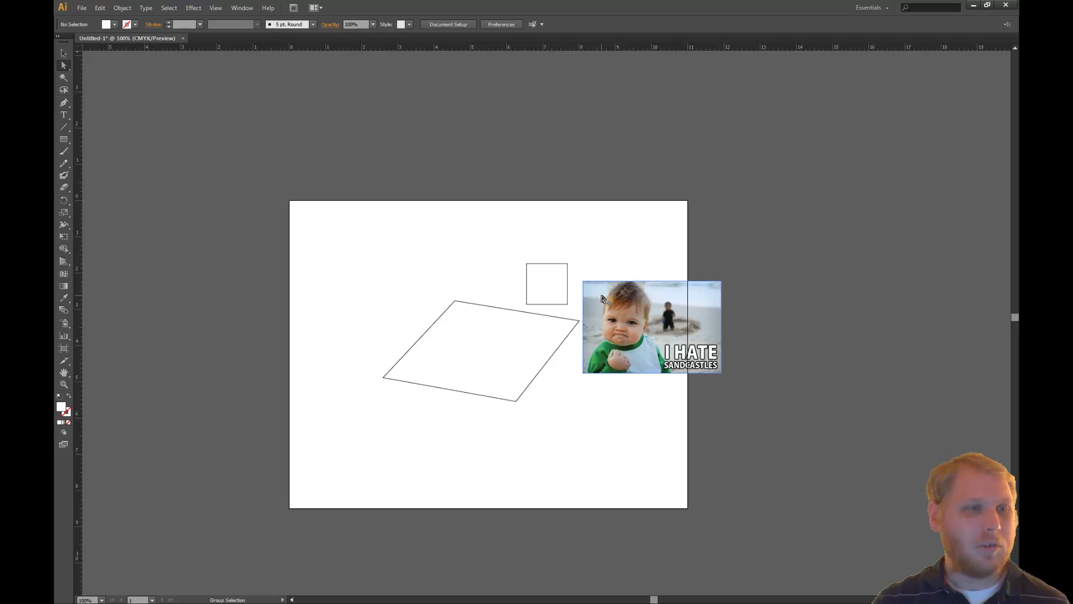
scroll(599, 293, up, 5)
scroll(665, 295, up, 2)
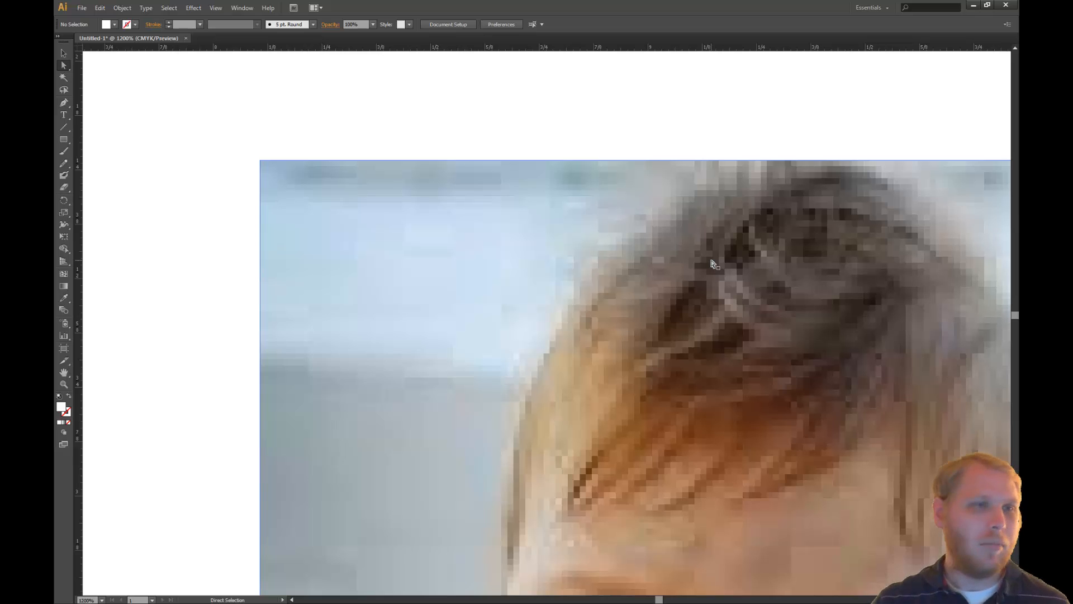
scroll(693, 239, up, 5)
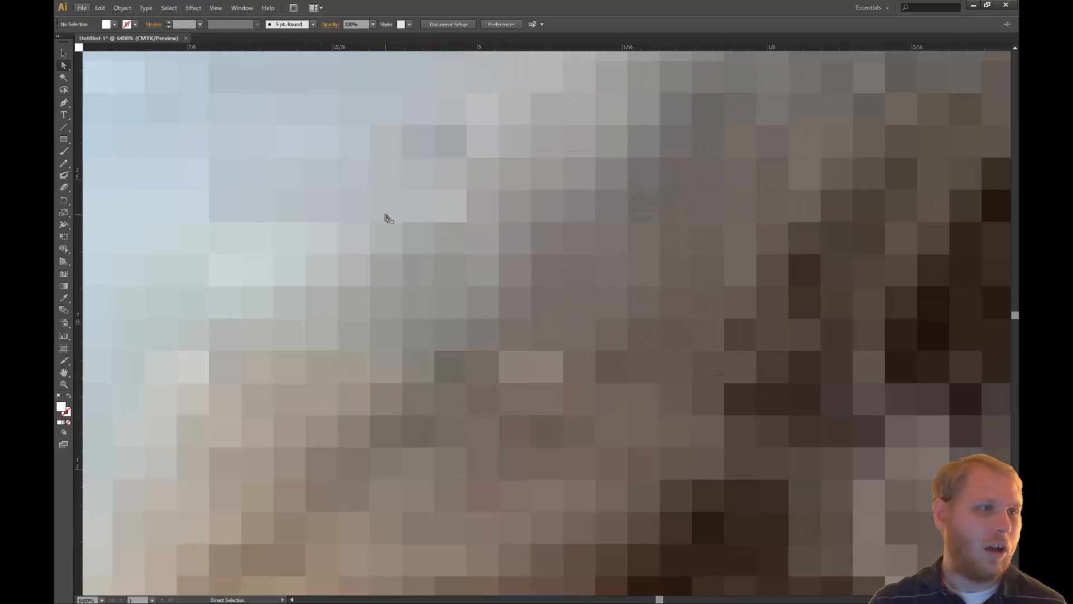
scroll(388, 218, down, 3)
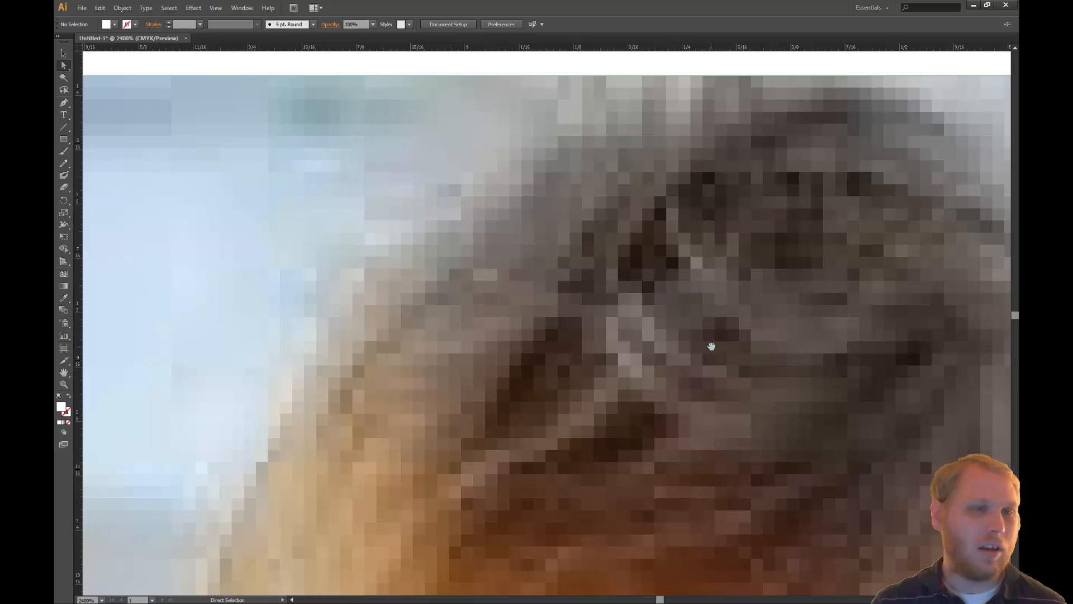
drag(729, 344, 600, 66)
drag(669, 439, 640, 154)
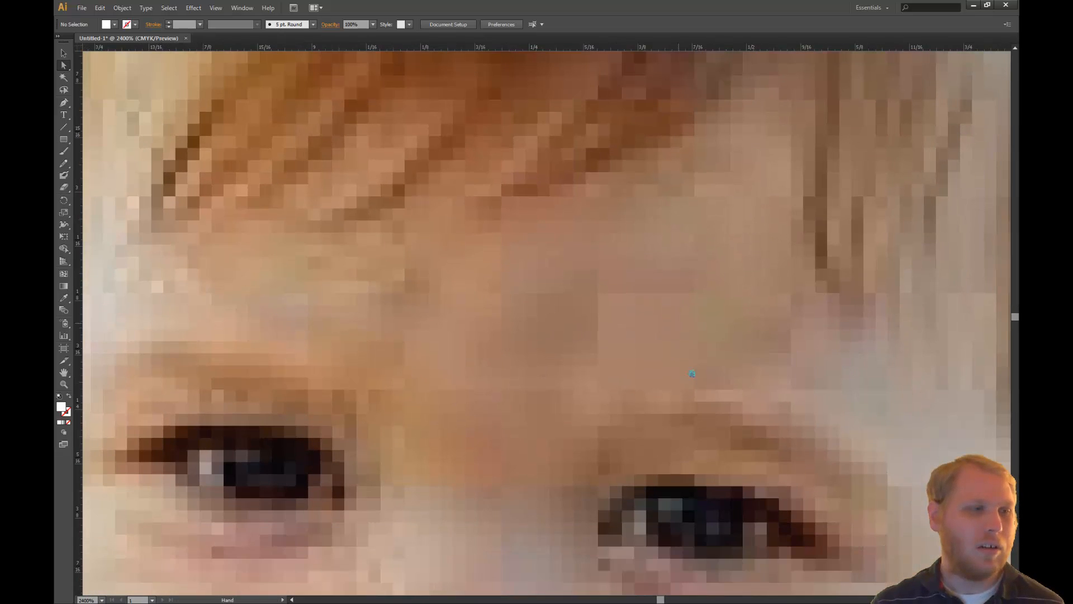
scroll(693, 374, down, 1)
scroll(614, 290, down, 2)
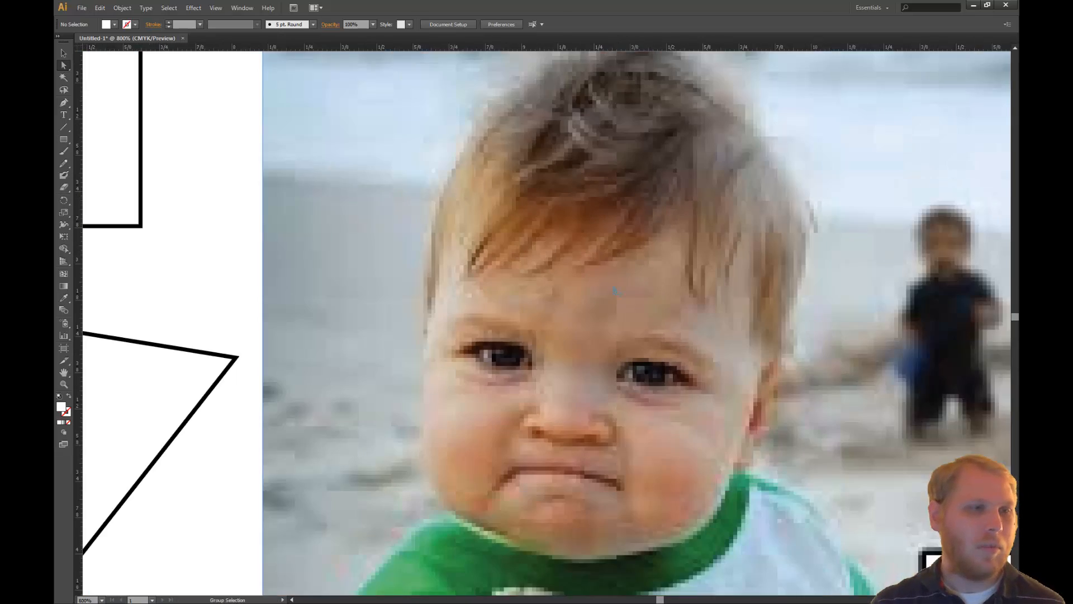
scroll(615, 290, down, 5)
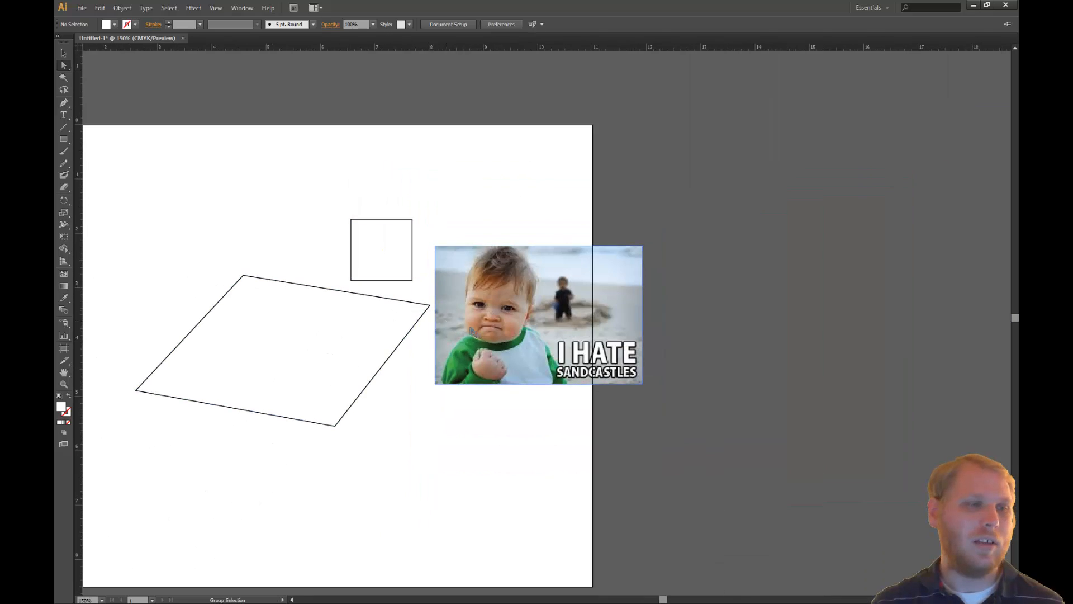
Step: Compare the four-sided shape's right corner with the adjacent photo's pixels at high magnification, then return to the overall view
scroll(486, 341, down, 1)
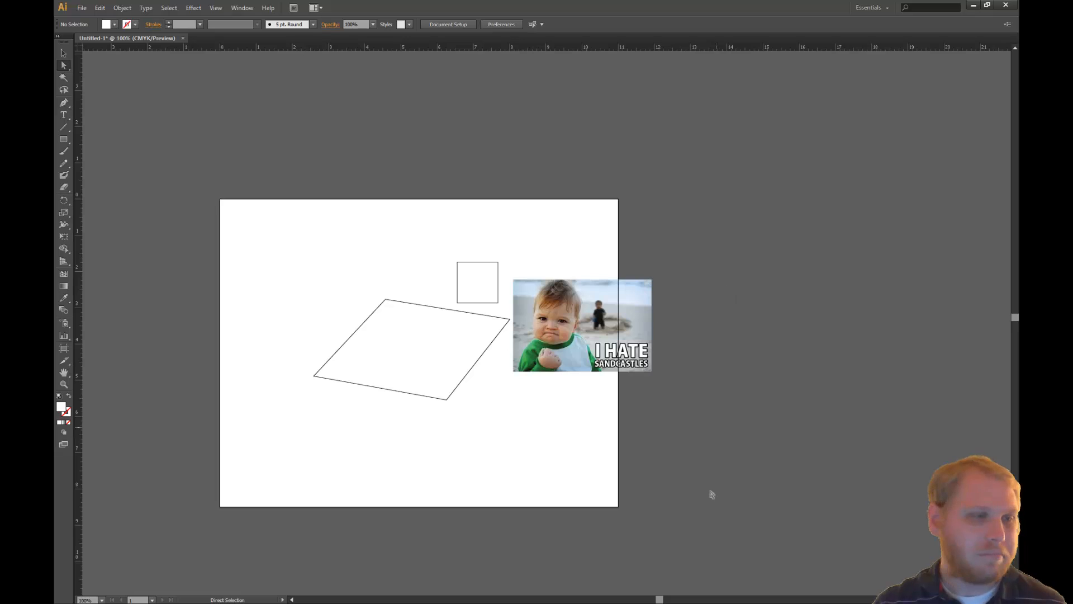
scroll(494, 317, up, 9)
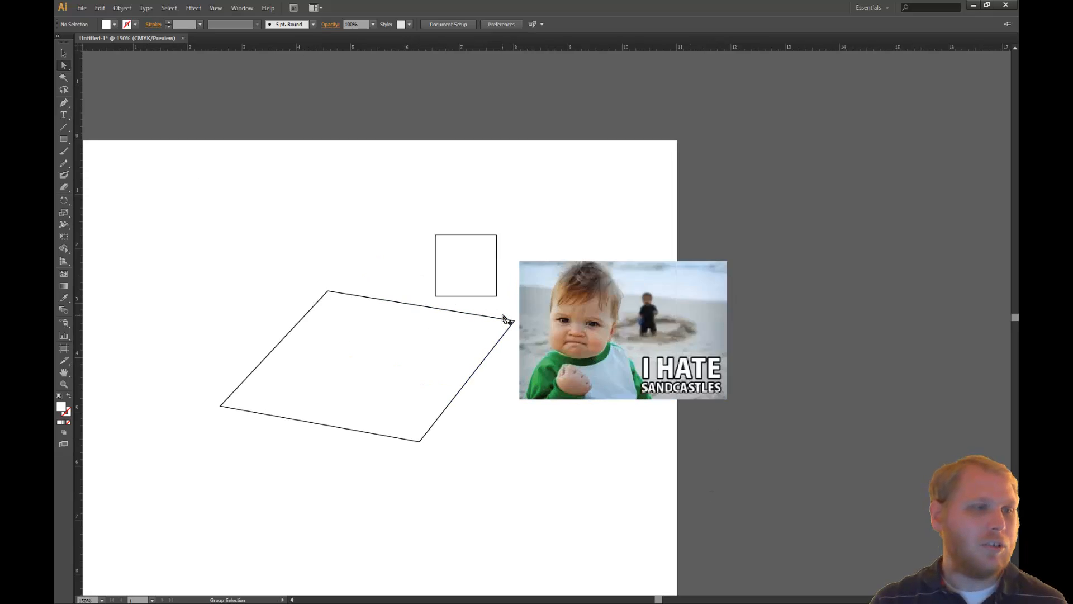
scroll(484, 278, up, 3)
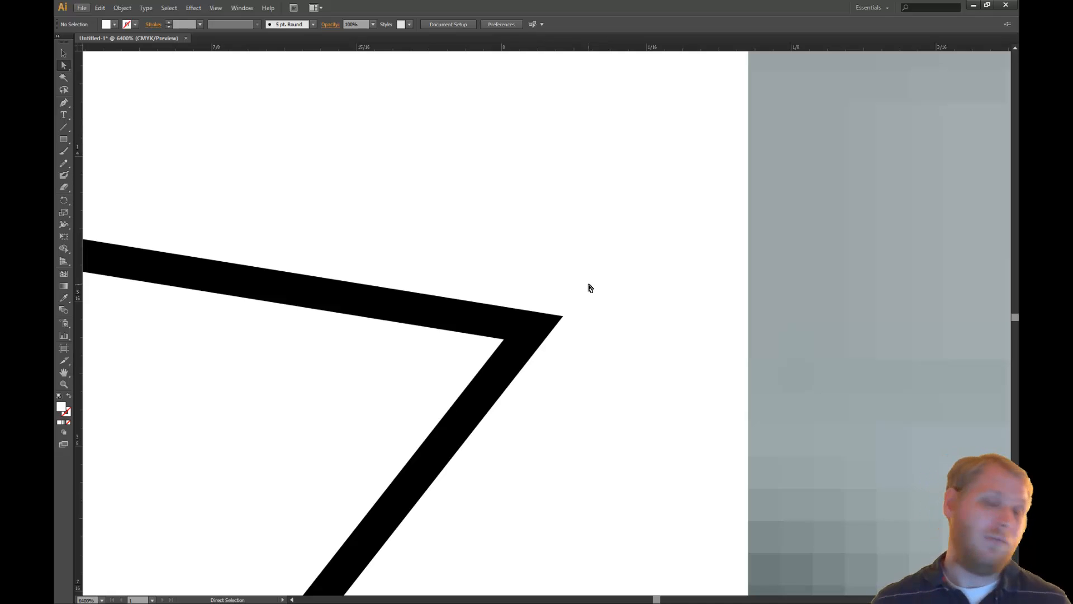
scroll(462, 336, down, 8)
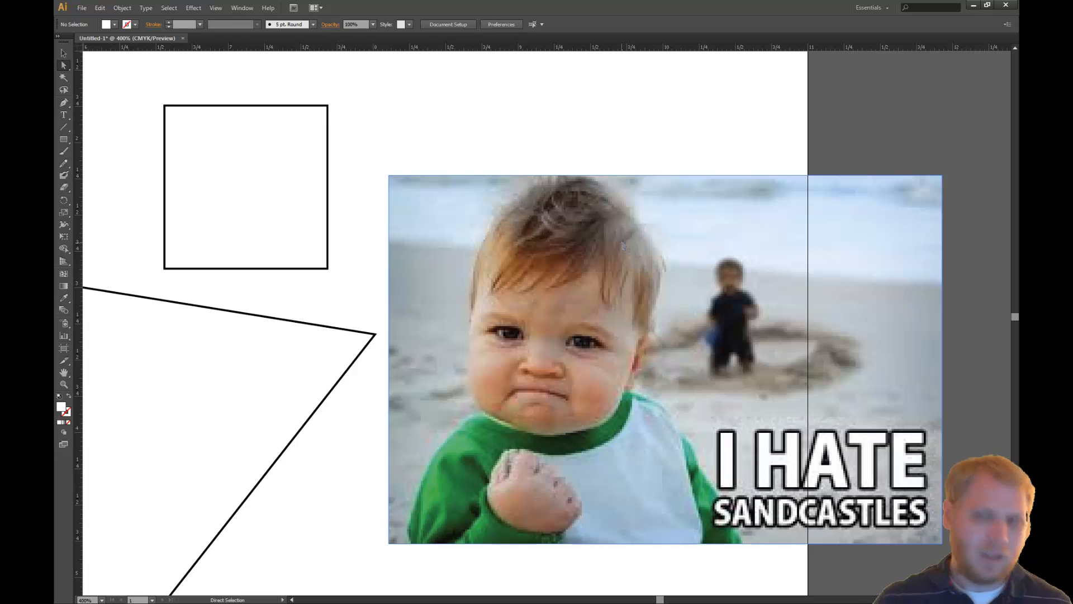
alt+scroll(767, 301, down, 2)
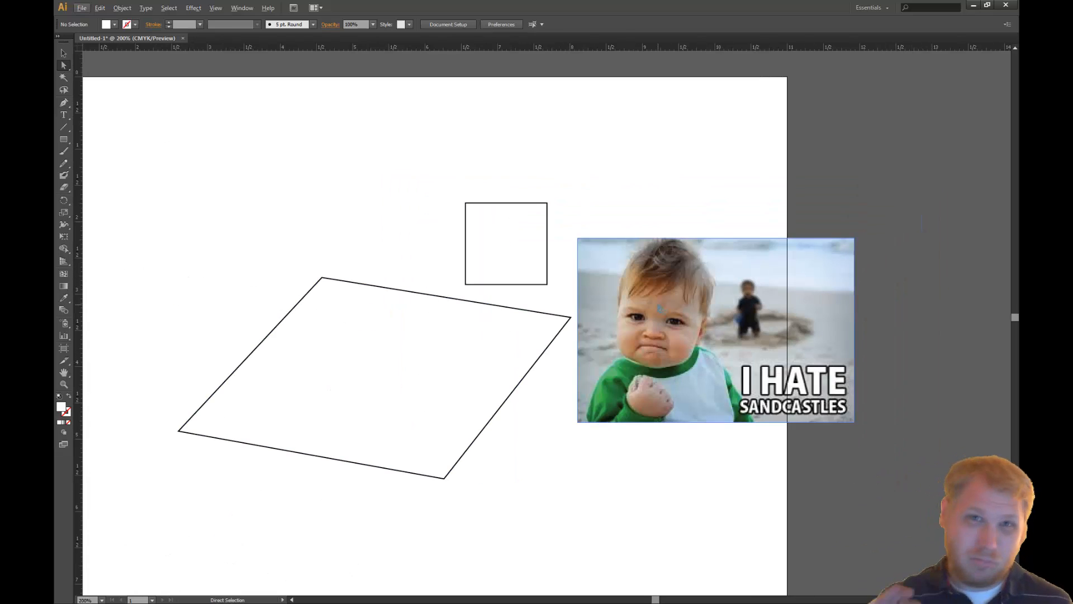
click(675, 336)
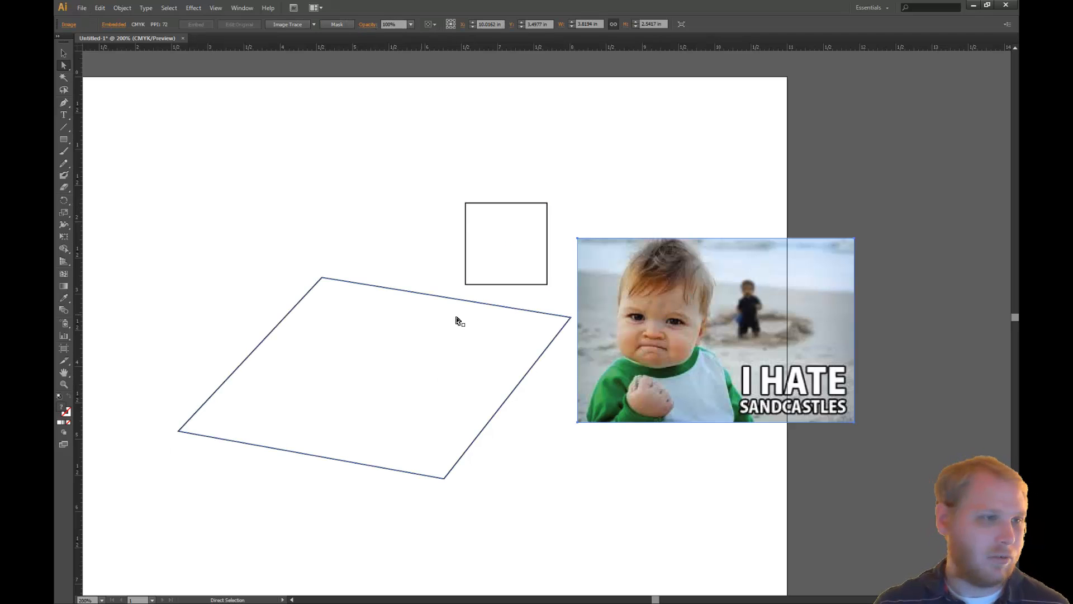
click(582, 496)
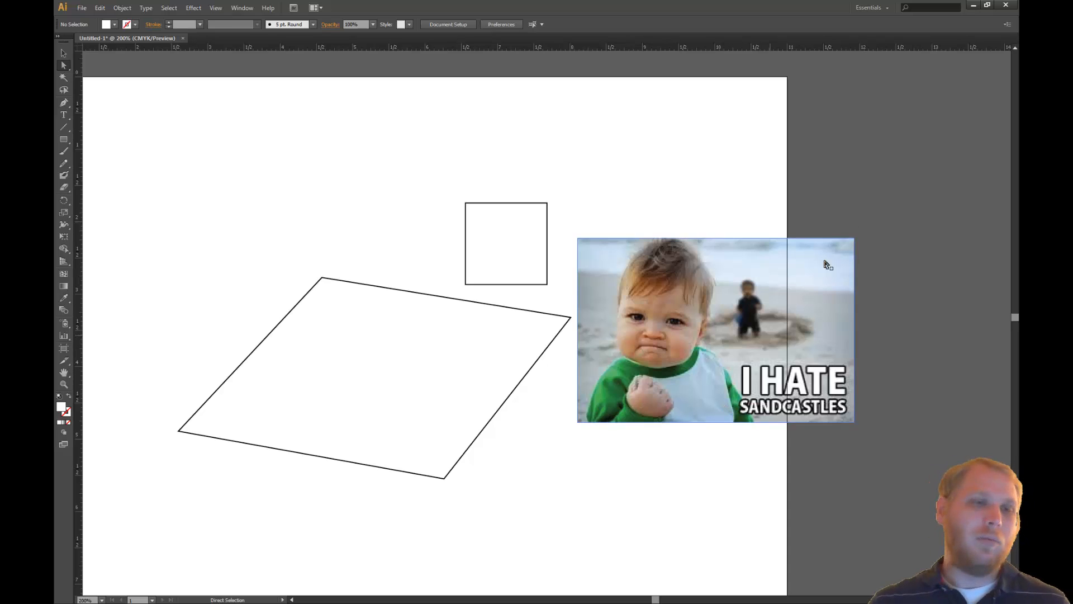
Step: Delete the meme photo, the square and the four-sided shape, leaving the artboard empty
click(825, 341)
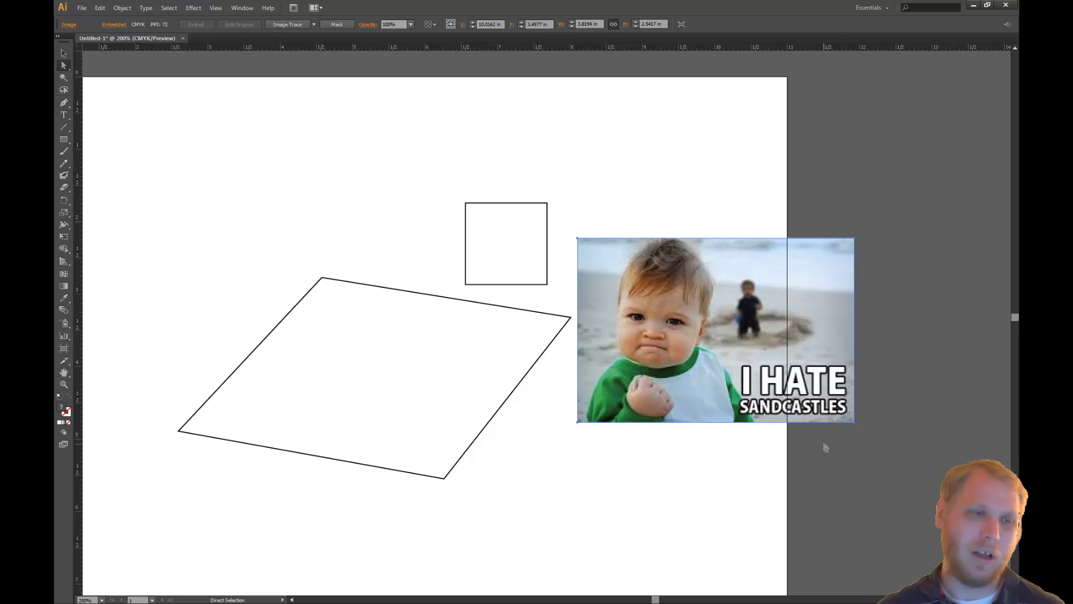
key(Delete)
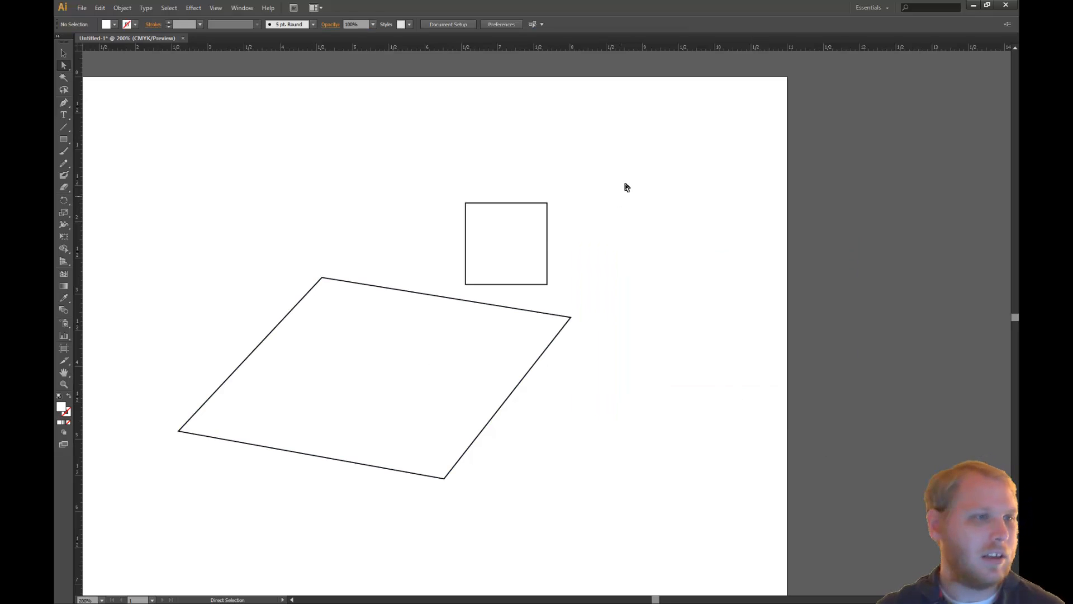
drag(628, 161, 120, 535)
key(Delete)
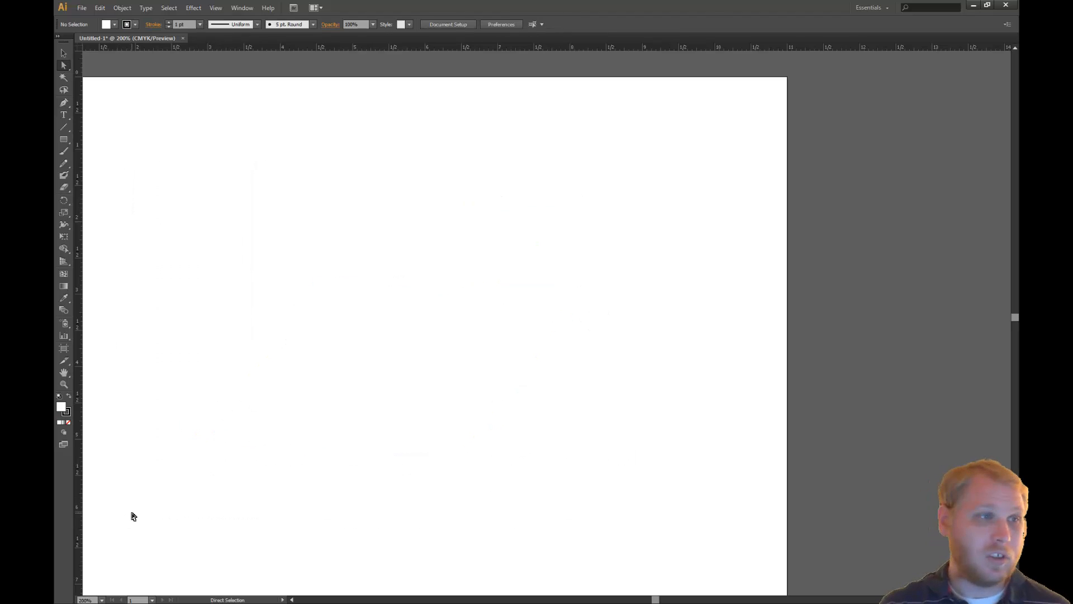
alt+scroll(393, 355, down, 2)
drag(389, 364, 474, 282)
drag(570, 278, 569, 313)
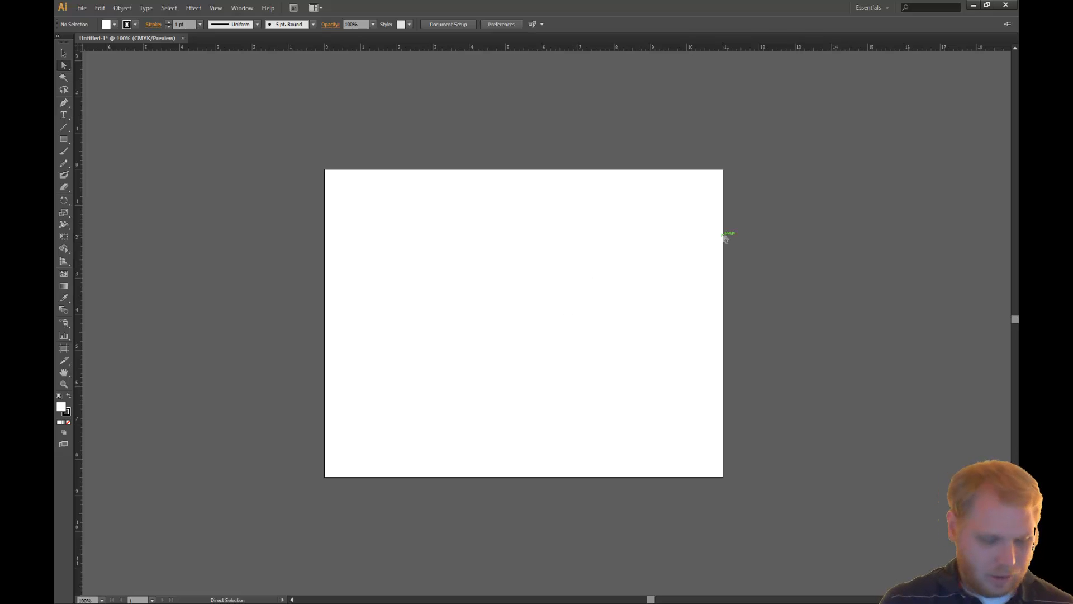
Step: Choose 3682811b_Volume 1 Connection Diagrams.pdf as the file to open
key(ctrl+o)
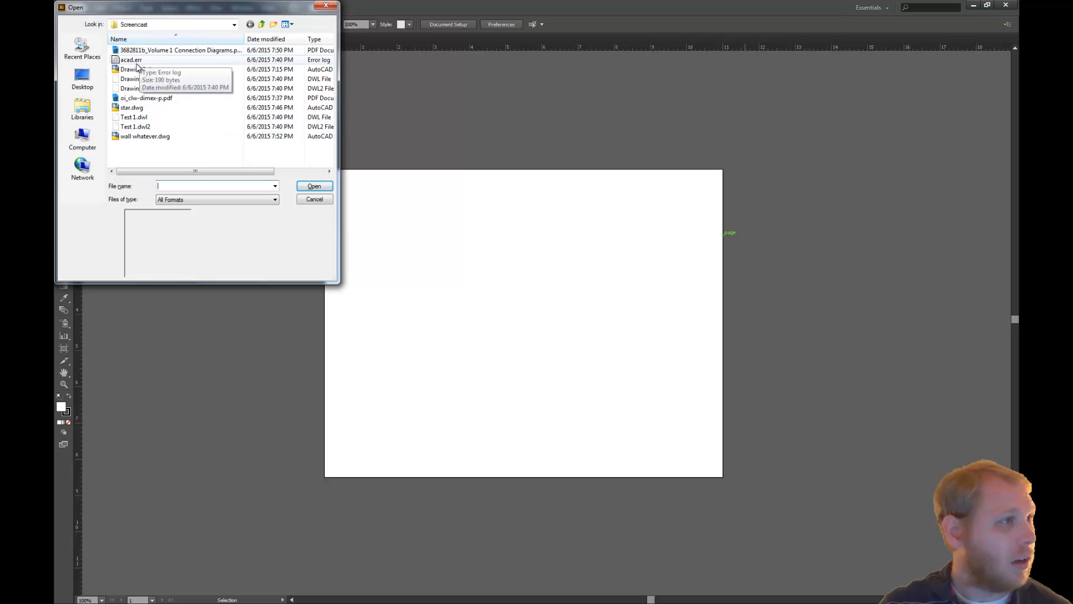
click(156, 50)
click(316, 188)
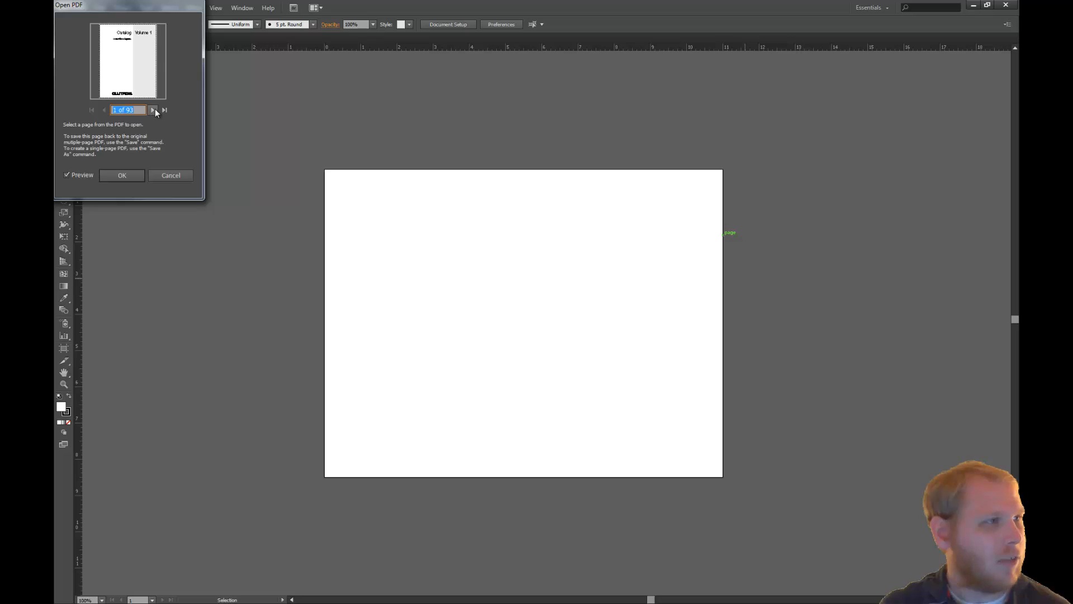
Step: Browse the PDF's page previews and open page 91, accepting substitutes for the missing fonts
click(153, 110)
click(153, 110)
click(152, 110)
click(153, 110)
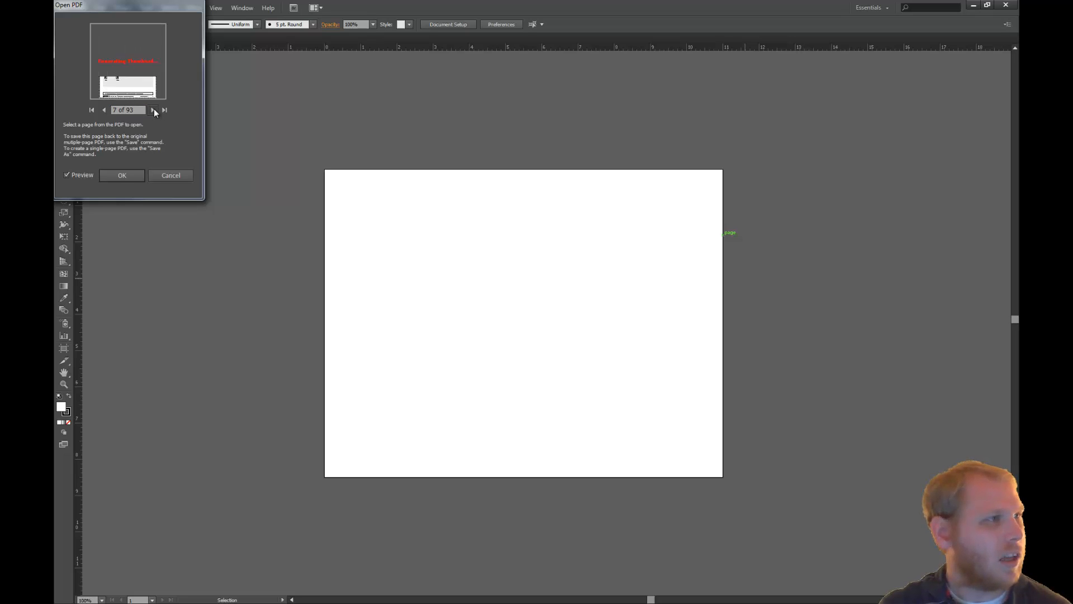
click(164, 109)
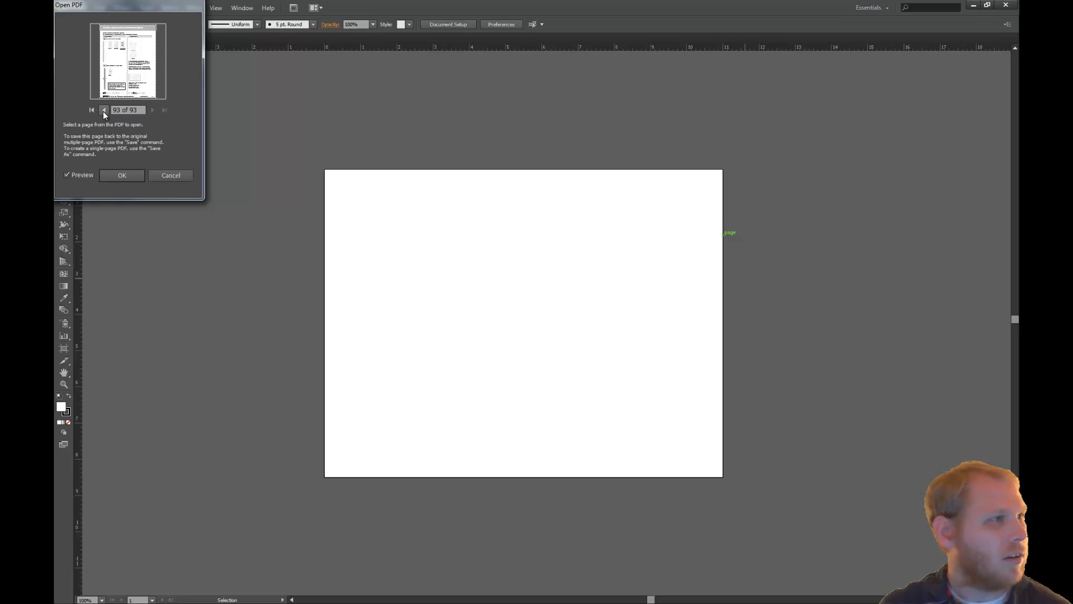
click(104, 110)
click(103, 109)
click(104, 110)
click(103, 109)
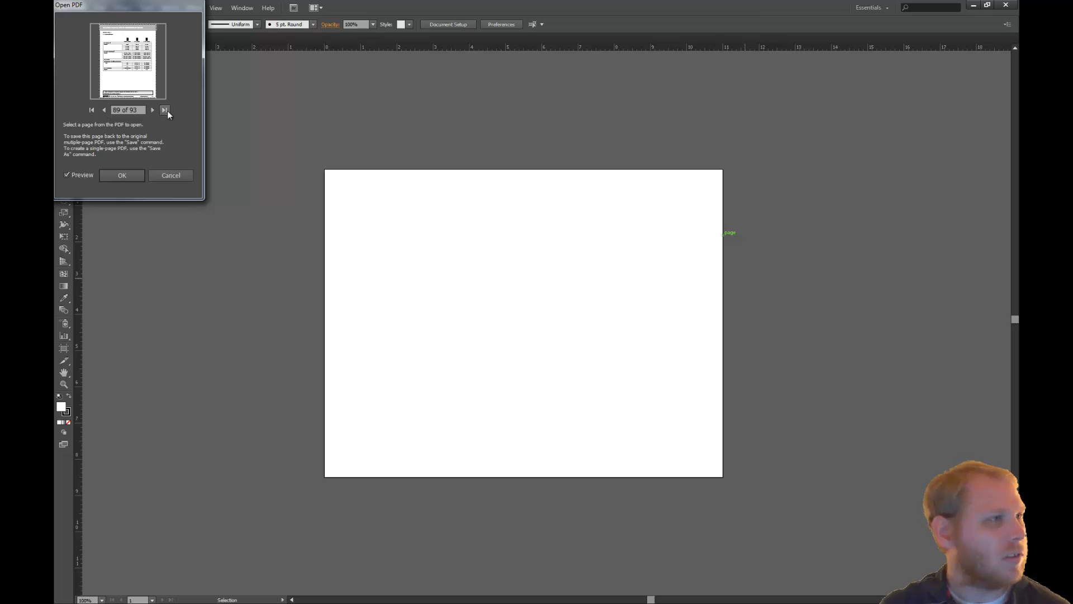
click(155, 110)
click(154, 109)
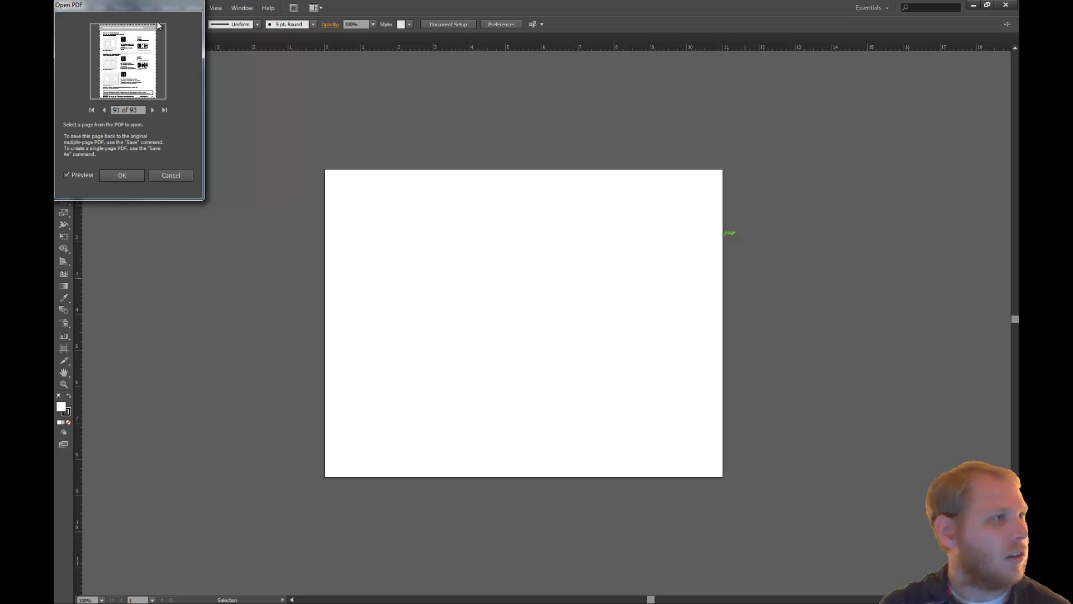
click(117, 177)
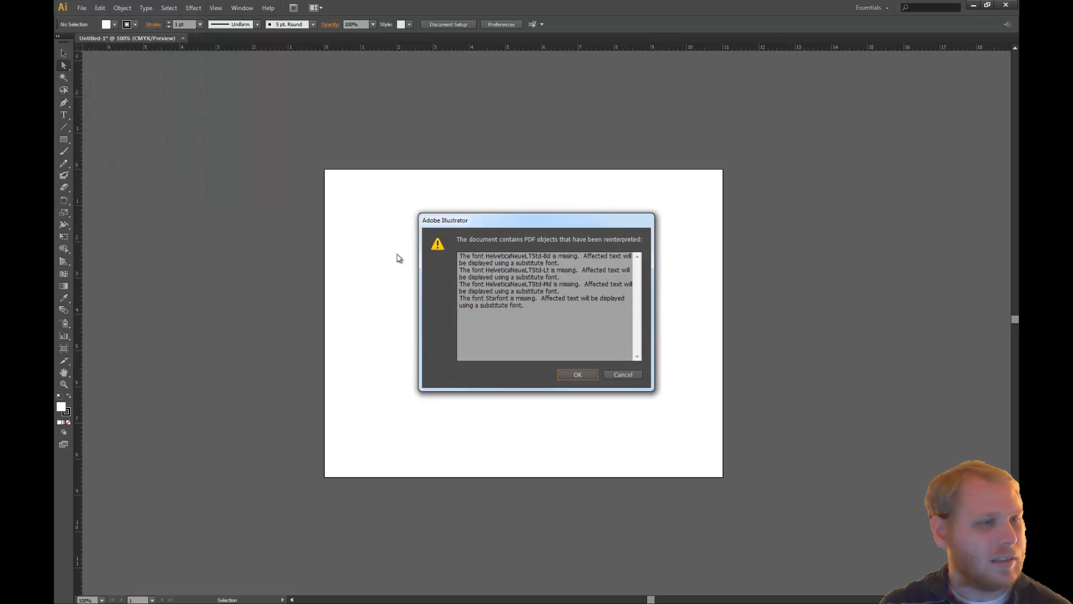
click(562, 374)
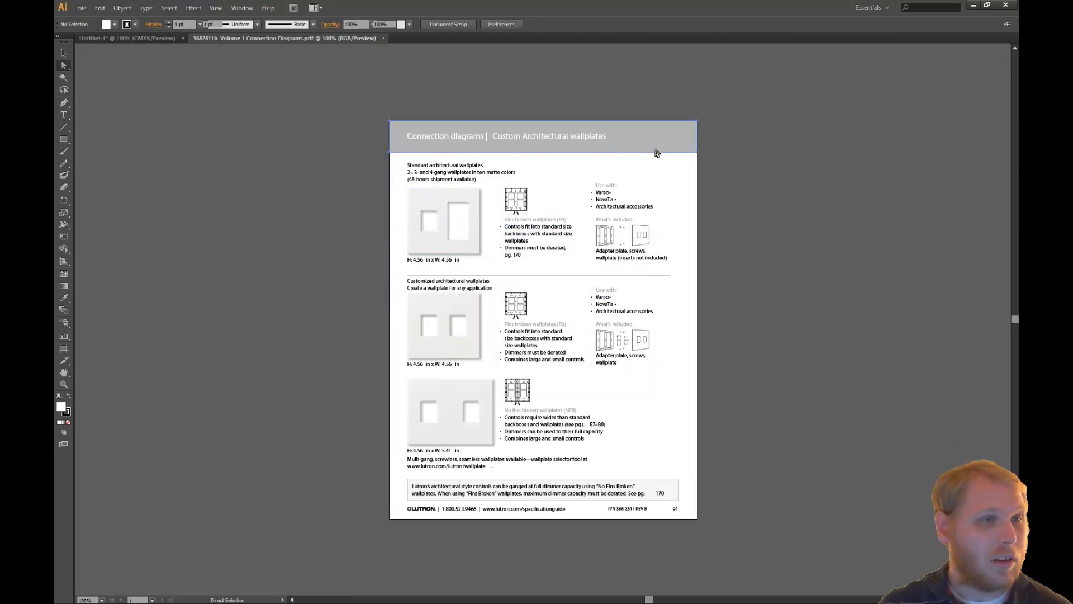
Step: Examine the wallplate photos and line diagrams on the page at high magnification to tell raster images from vector artwork
click(469, 235)
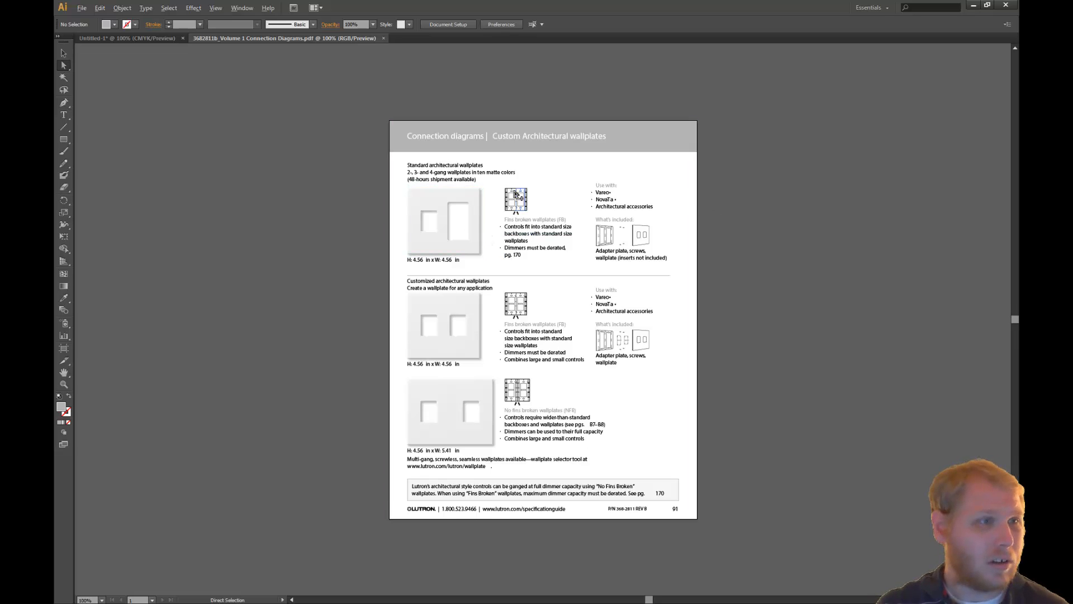
scroll(517, 194, up, 4)
scroll(515, 194, up, 5)
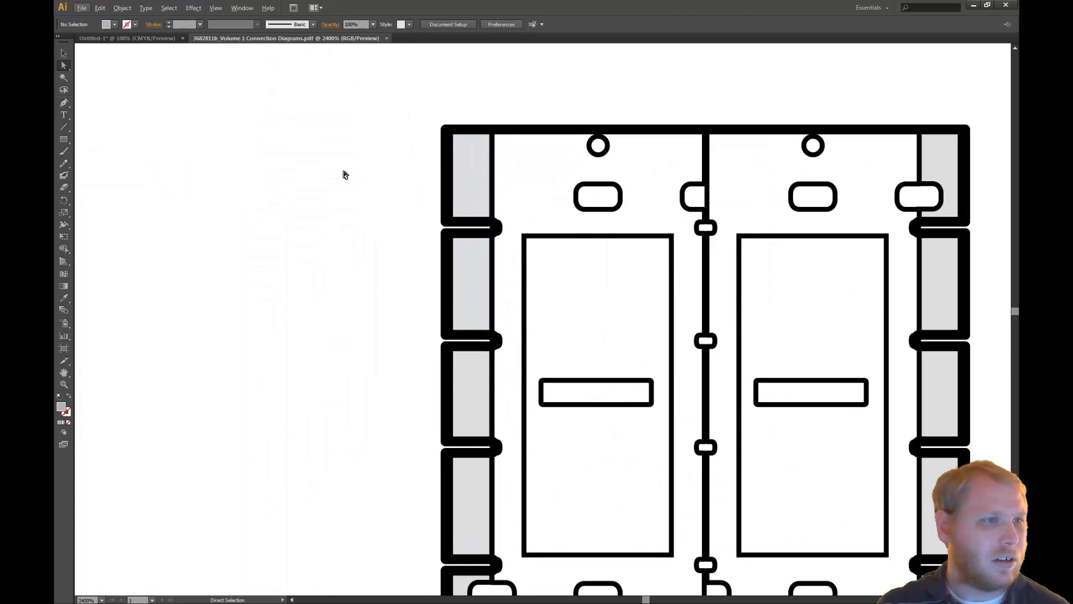
scroll(642, 223, down, 3)
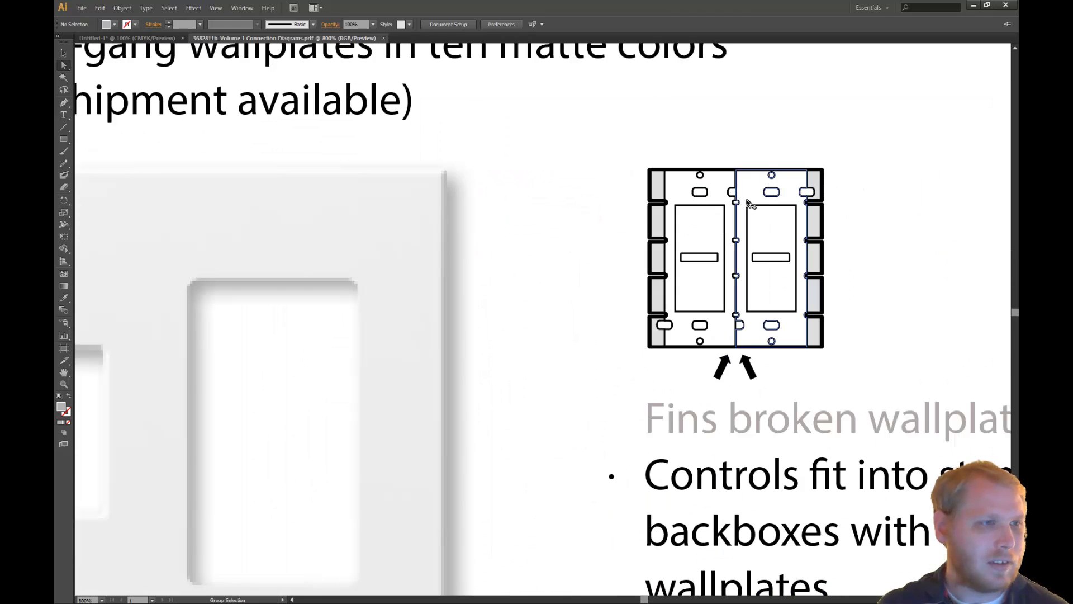
scroll(484, 185, up, 4)
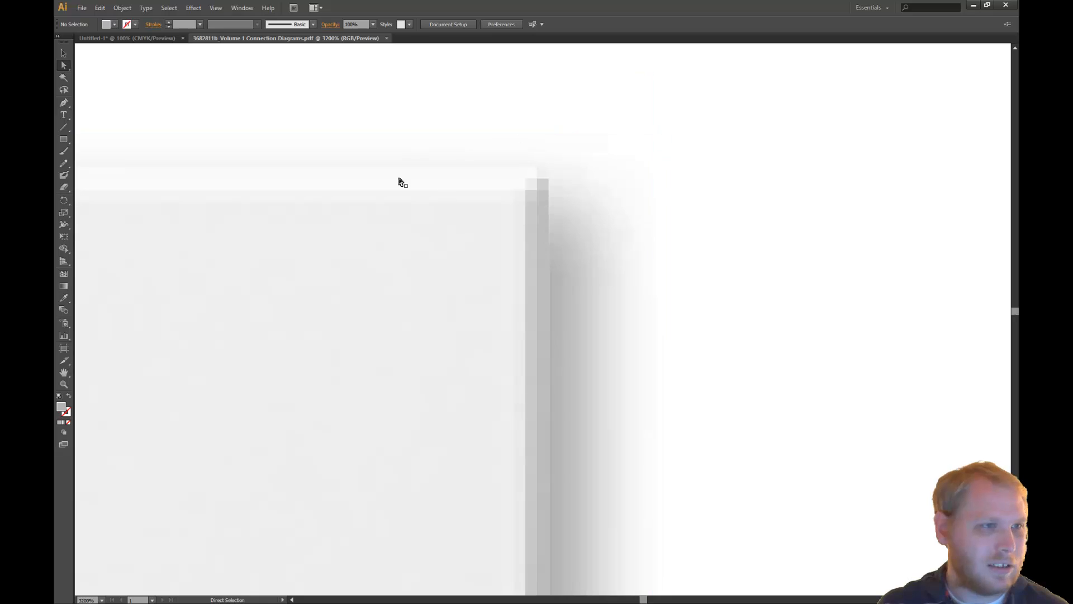
scroll(442, 245, down, 10)
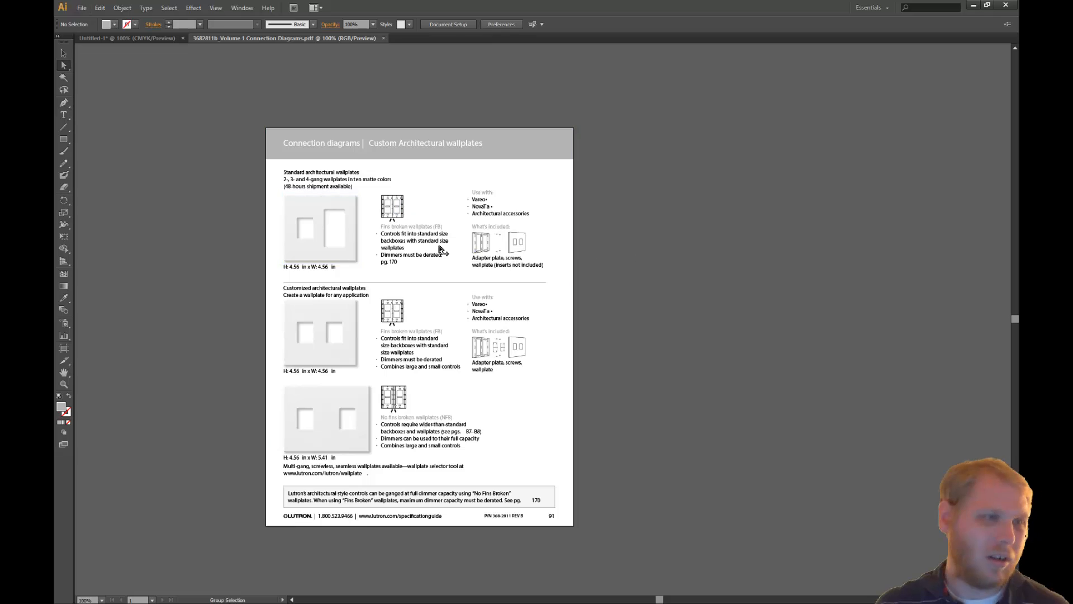
scroll(444, 250, up, 4)
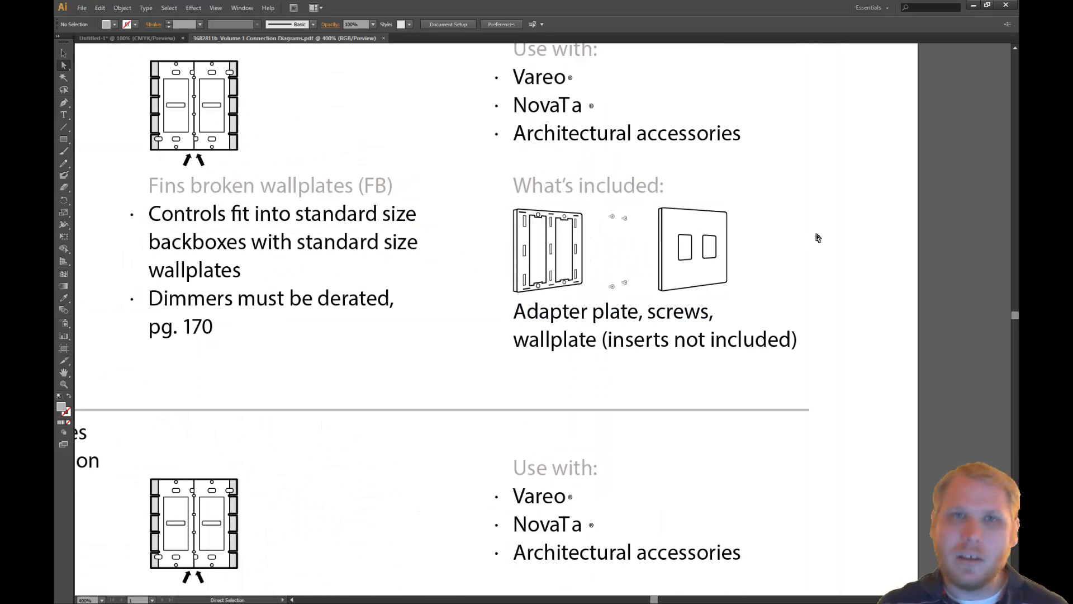
scroll(782, 287, down, 3)
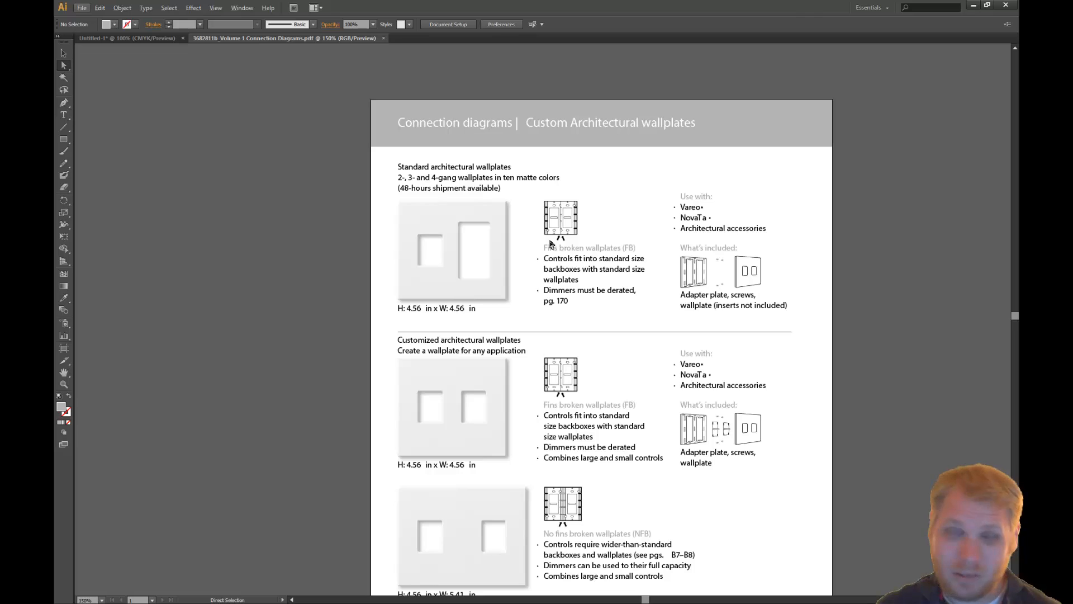
Step: Copy the "What's included" drawing of the standard architectural wallplates section, with its heading and first caption line, into a new default document
scroll(723, 287, up, 2)
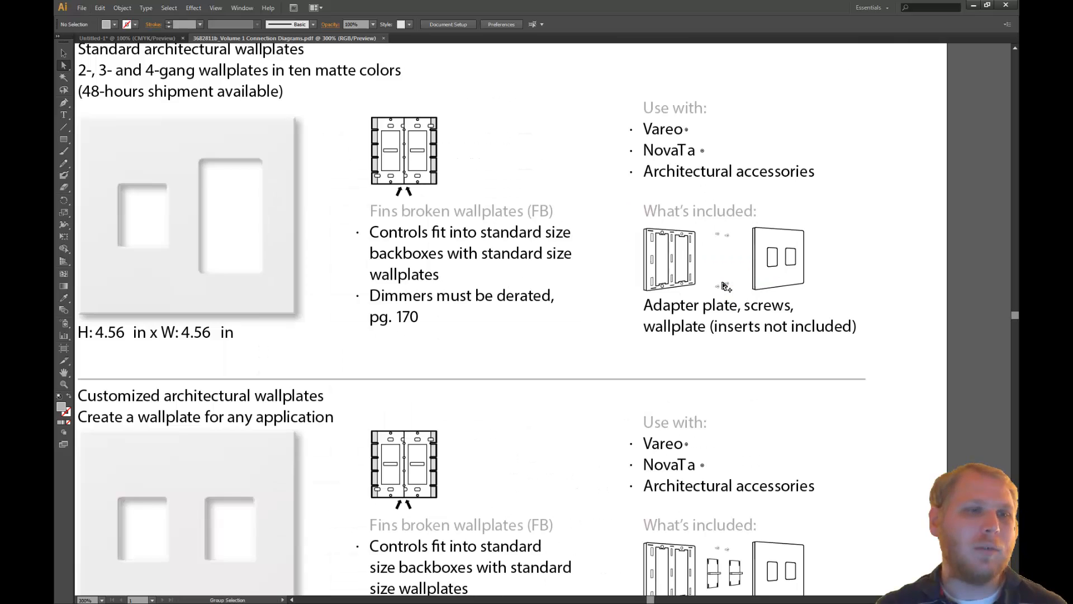
scroll(723, 286, up, 1)
click(667, 223)
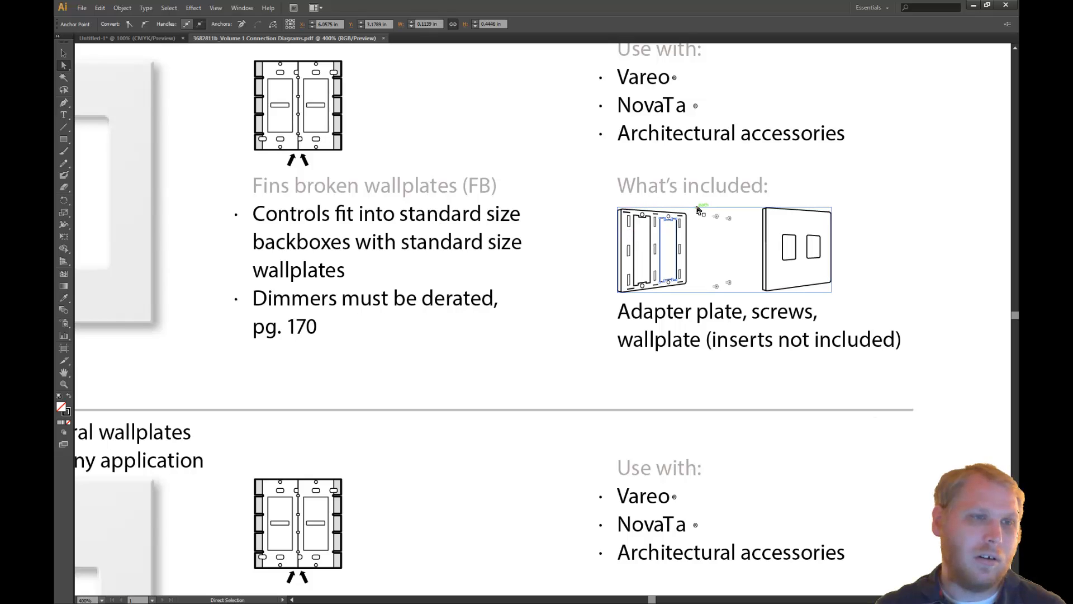
click(905, 242)
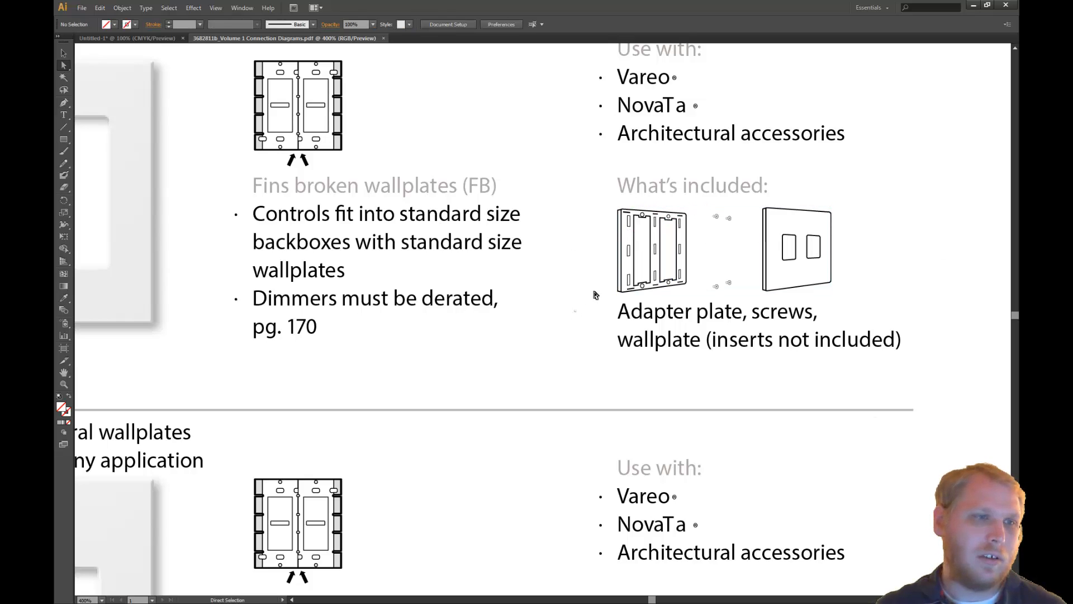
drag(576, 309, 858, 182)
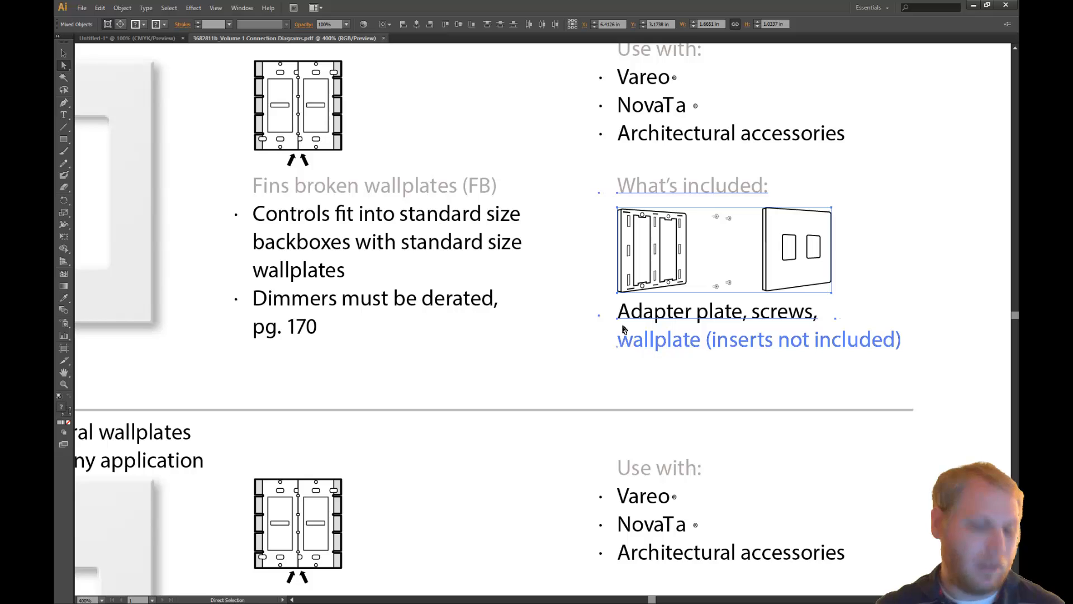
key(ctrl+n)
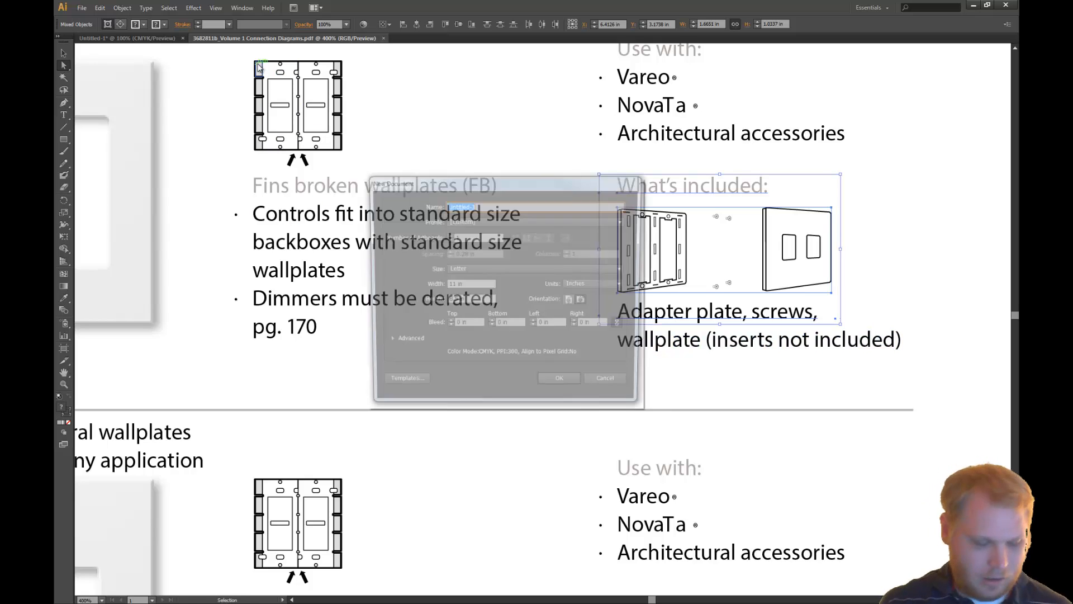
key(Return)
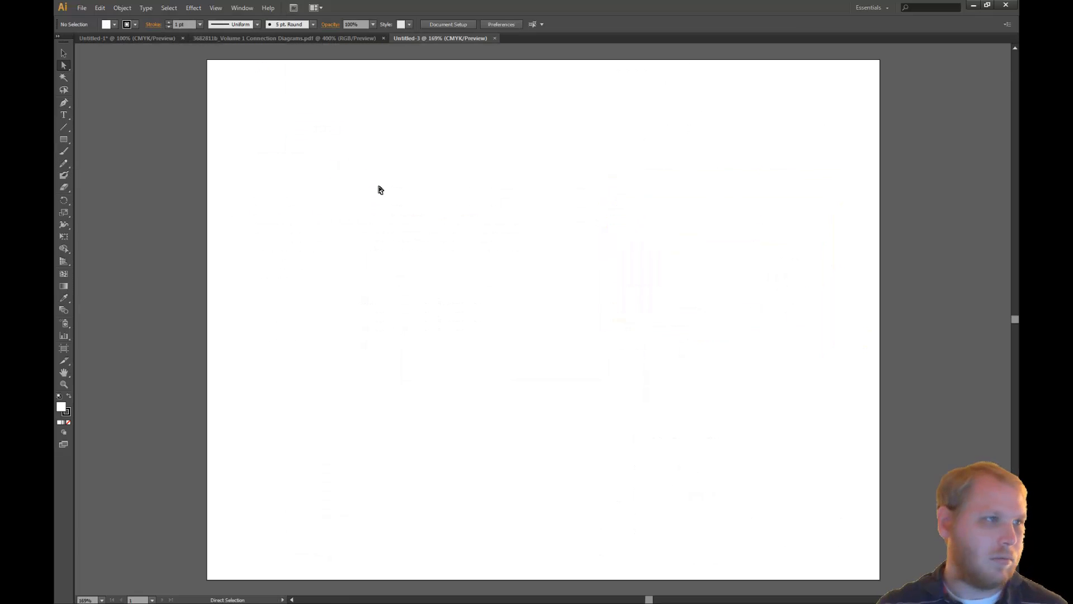
key(ctrl+v)
scroll(518, 313, up, 3)
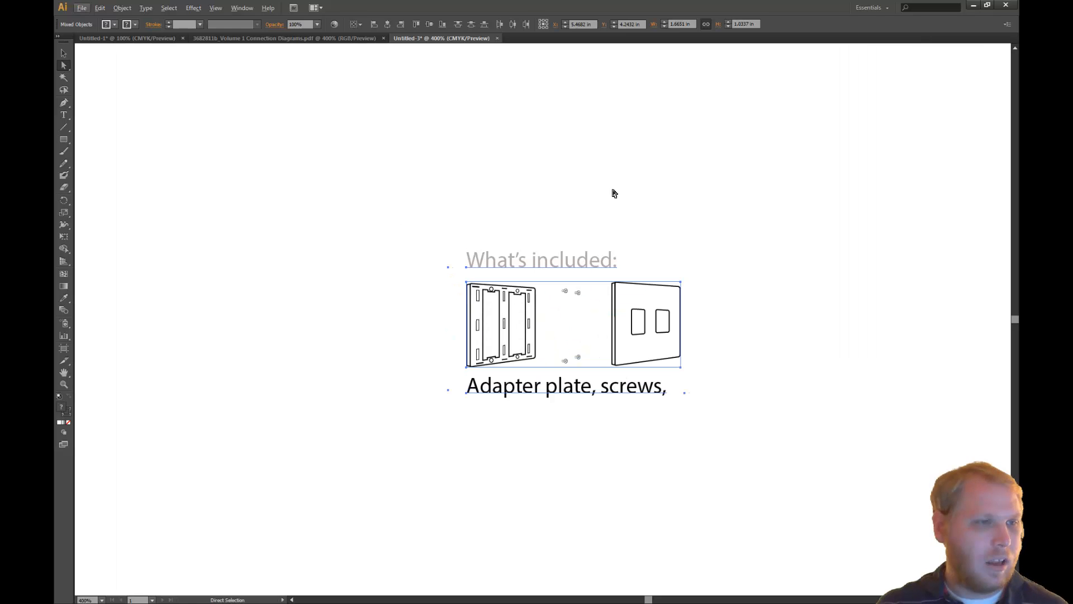
Step: Delete the "What's included:" heading and the "Adapter plate, screws," caption around the pasted drawing, and clear the selection
click(614, 193)
click(594, 257)
key(Delete)
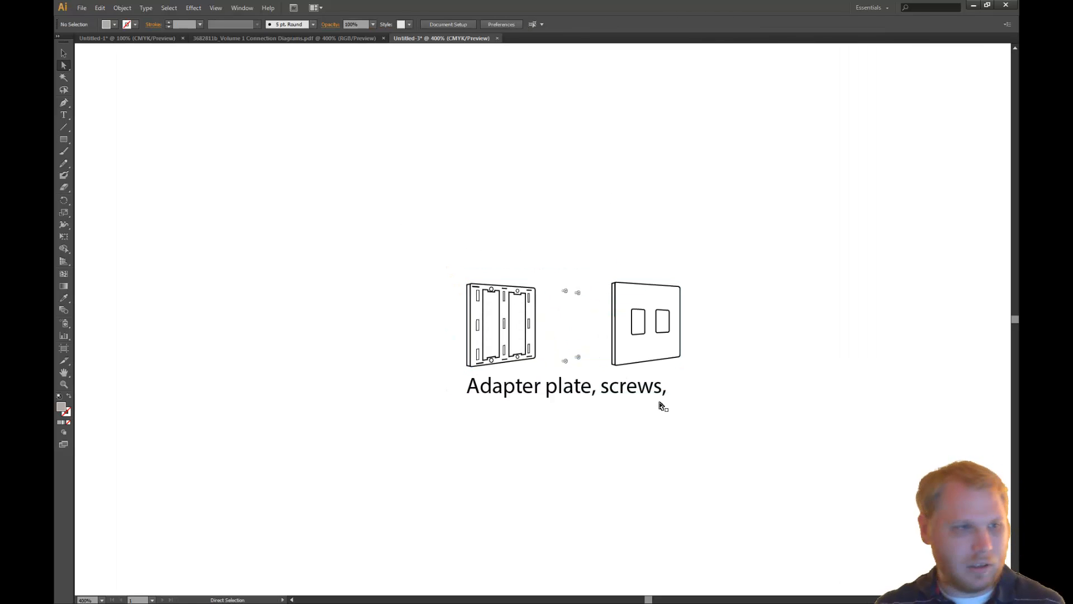
click(643, 403)
key(Delete)
drag(743, 251, 606, 358)
click(636, 411)
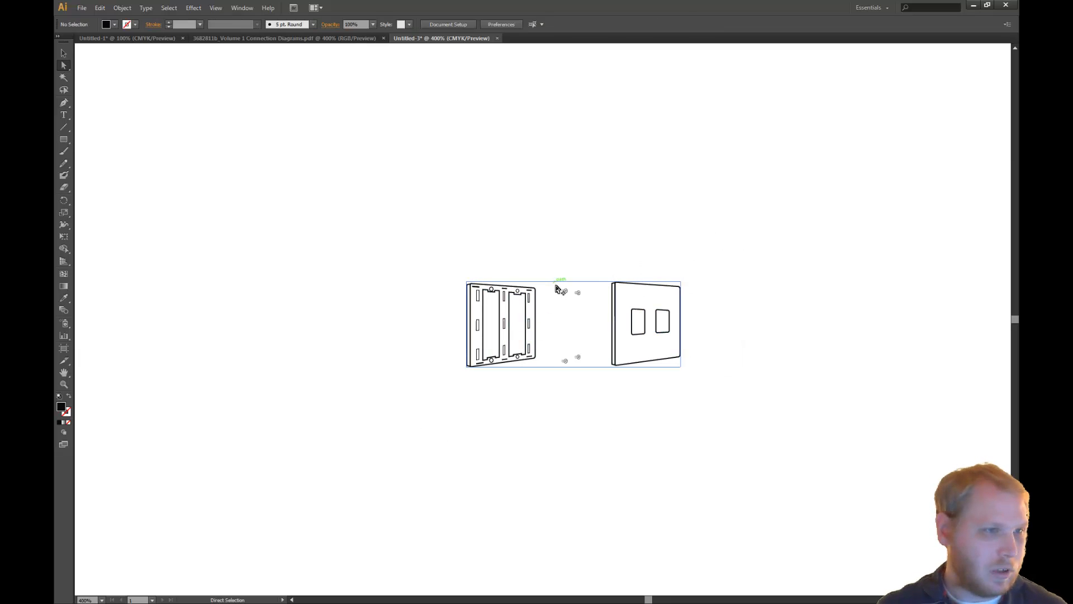
Step: Examine the pasted screws, adapter plate and wallplate line art at high magnification
alt+scroll(555, 287, up, 8)
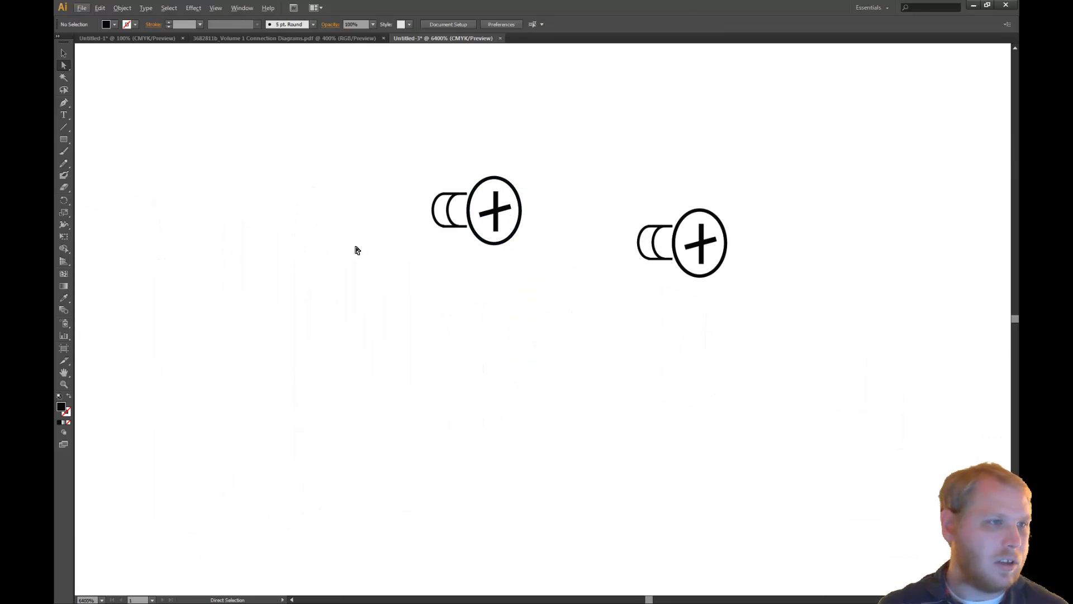
alt+scroll(503, 234, down, 4)
alt+scroll(230, 197, up, 3)
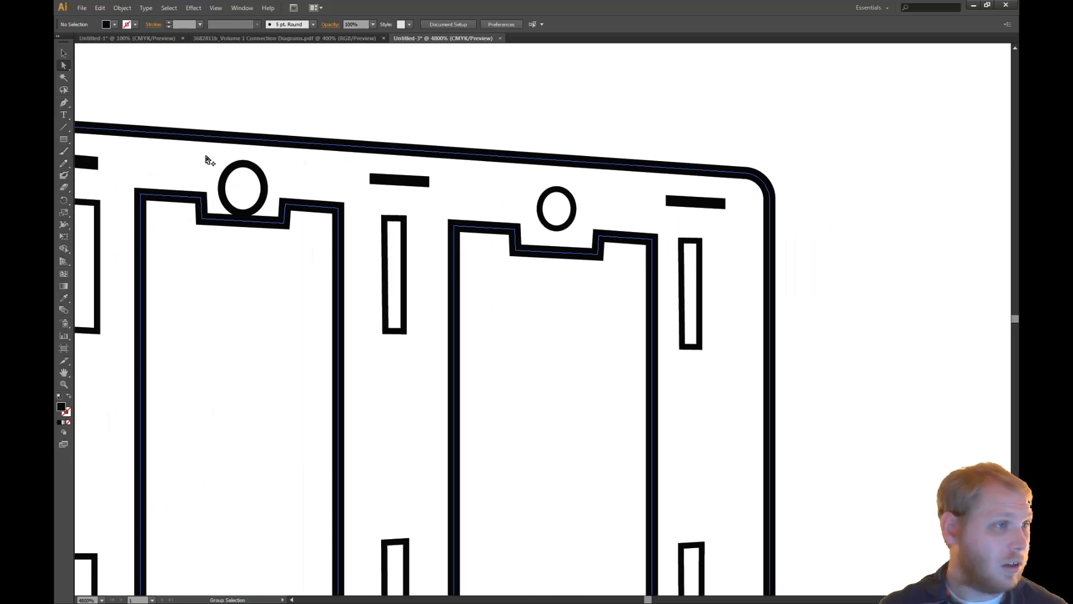
alt+scroll(210, 161, down, 5)
alt+scroll(691, 299, up, 3)
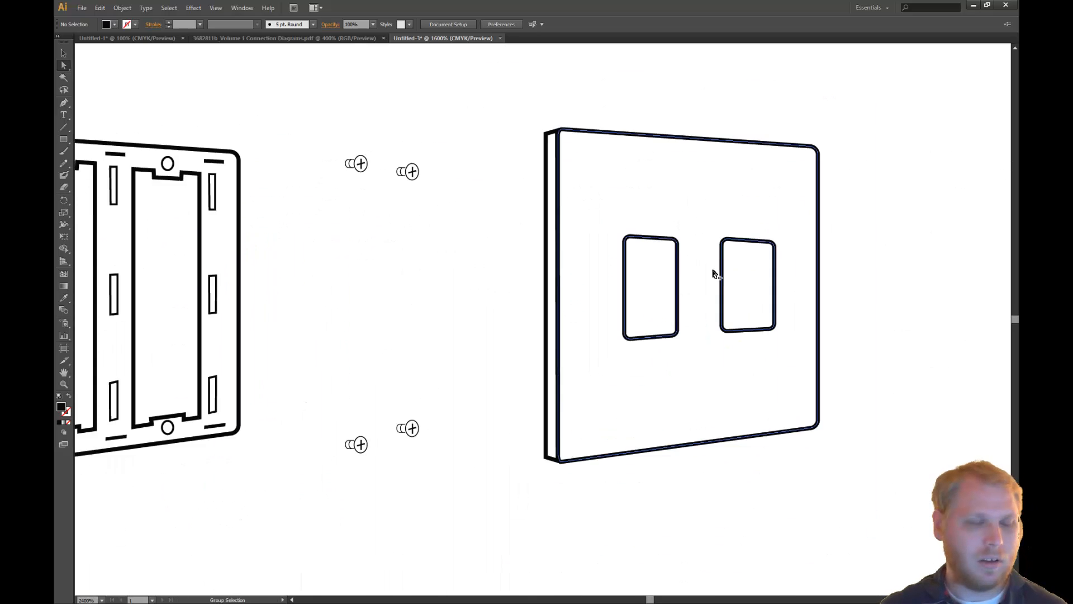
alt+scroll(716, 274, down, 4)
alt+scroll(654, 280, up, 1)
mouse_move(637, 202)
mouse_down()
mouse_move(596, 261)
mouse_move(592, 249)
mouse_up()
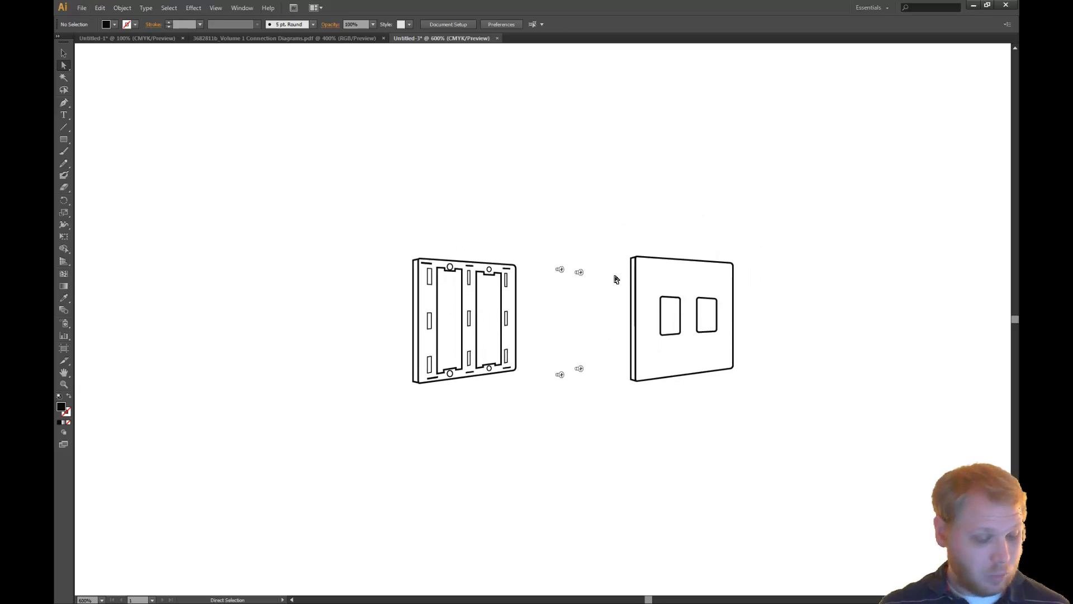
Step: Export the artwork as an AutoCAD DWG named Wall Plate Thing, version 2004/2005/2006, scale 1 inch = 1 unit, with maximum editability
click(85, 9)
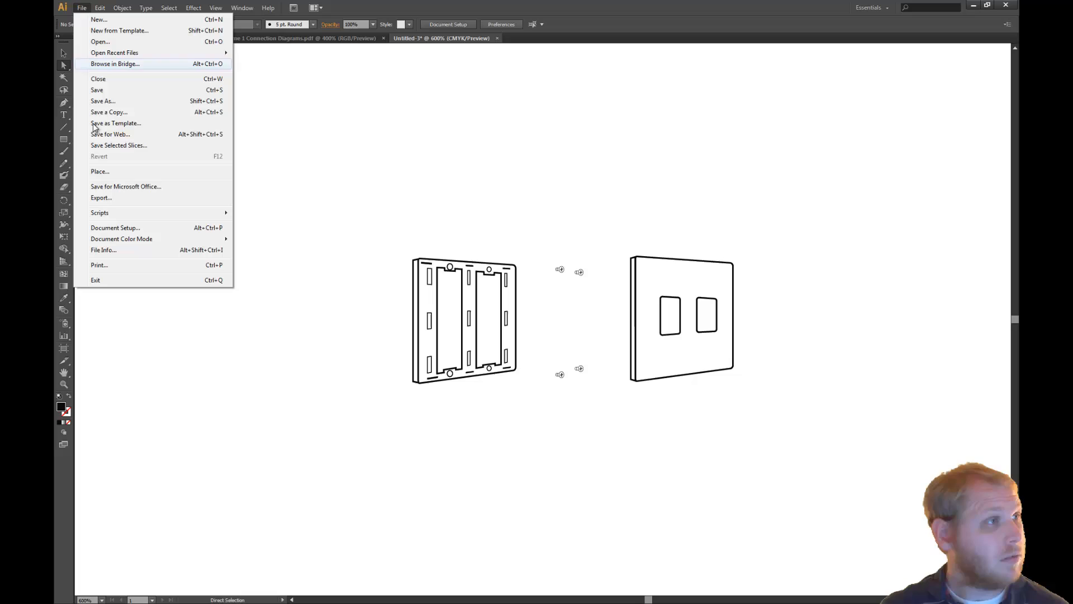
click(115, 197)
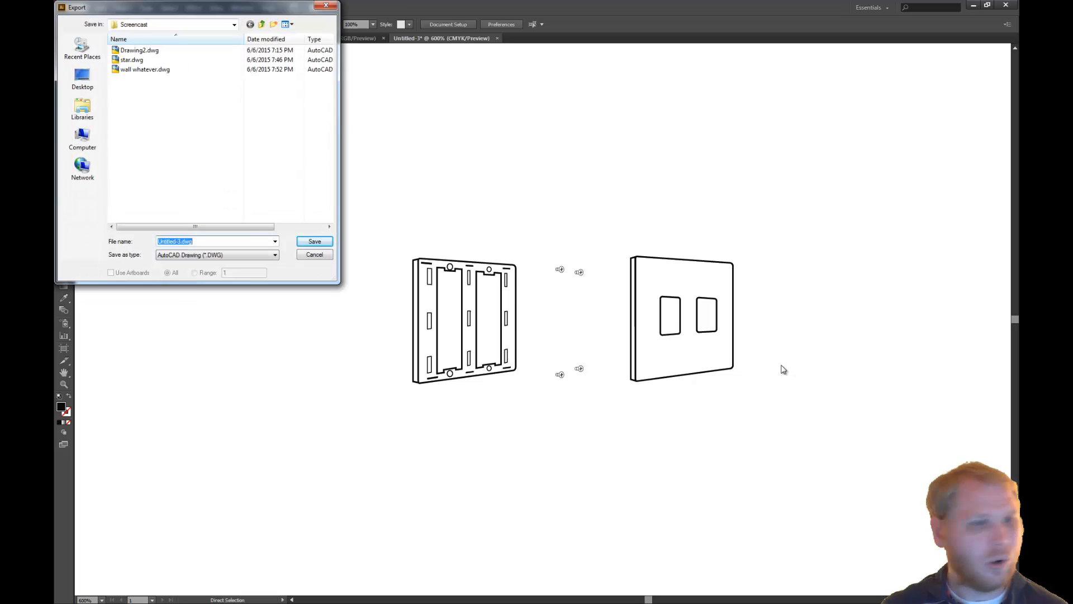
click(216, 256)
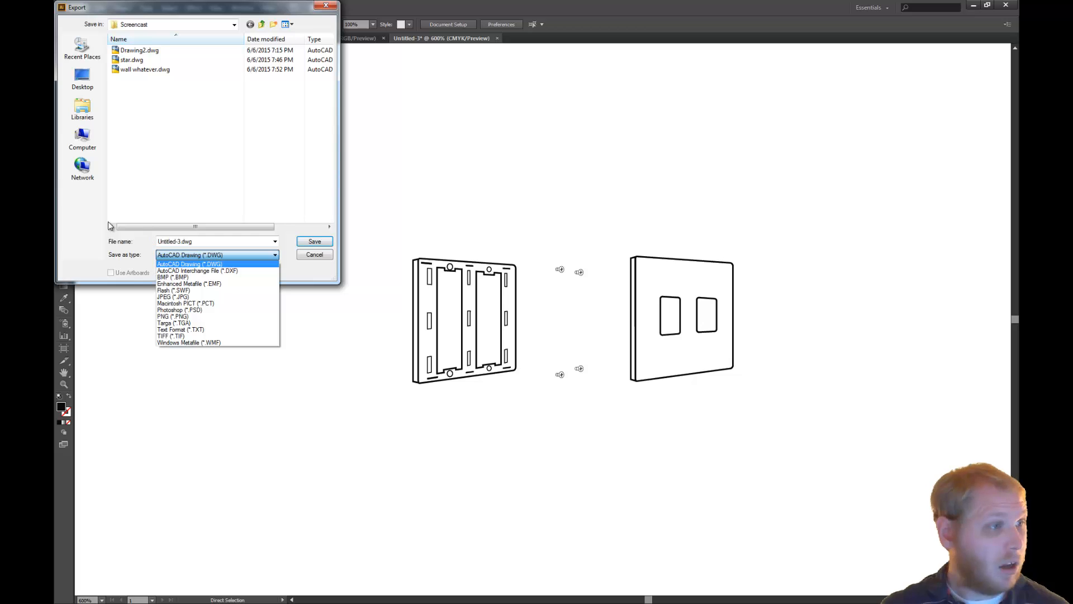
click(246, 172)
click(221, 241)
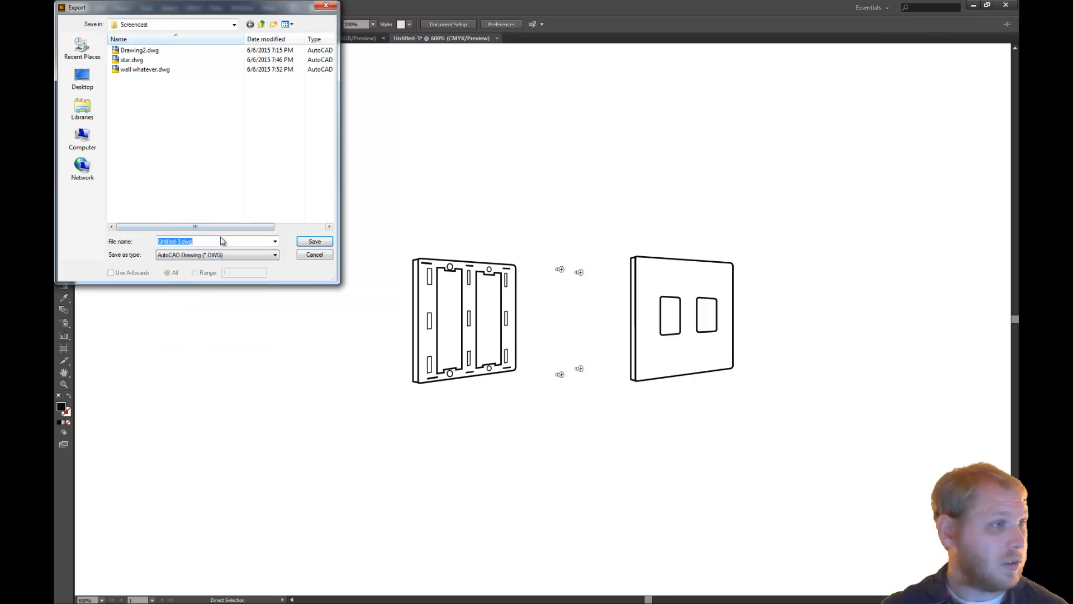
text(Wall Plate Thing)
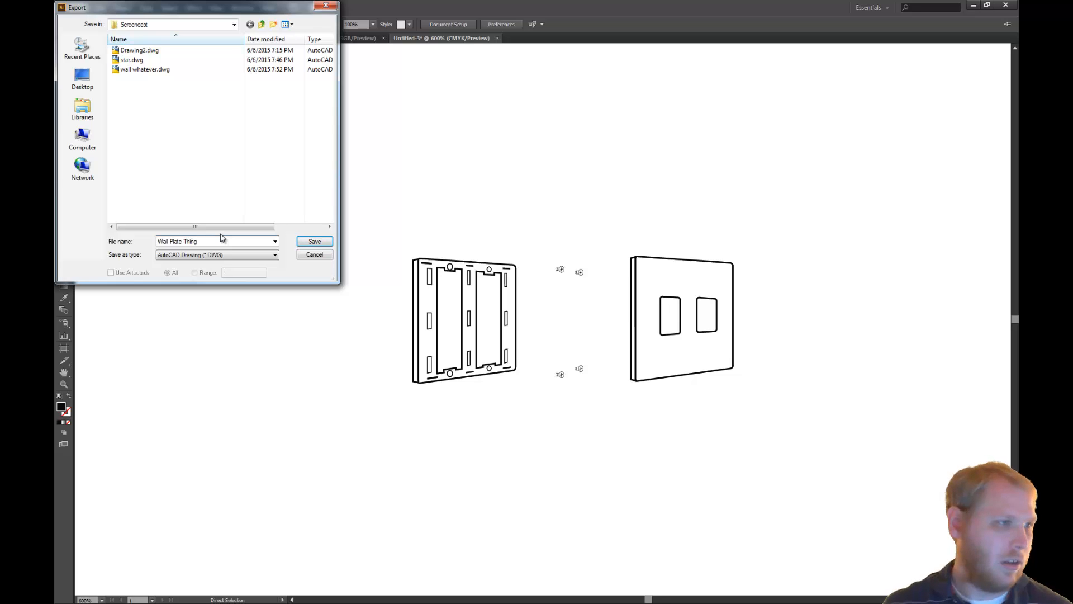
key(Return)
click(312, 244)
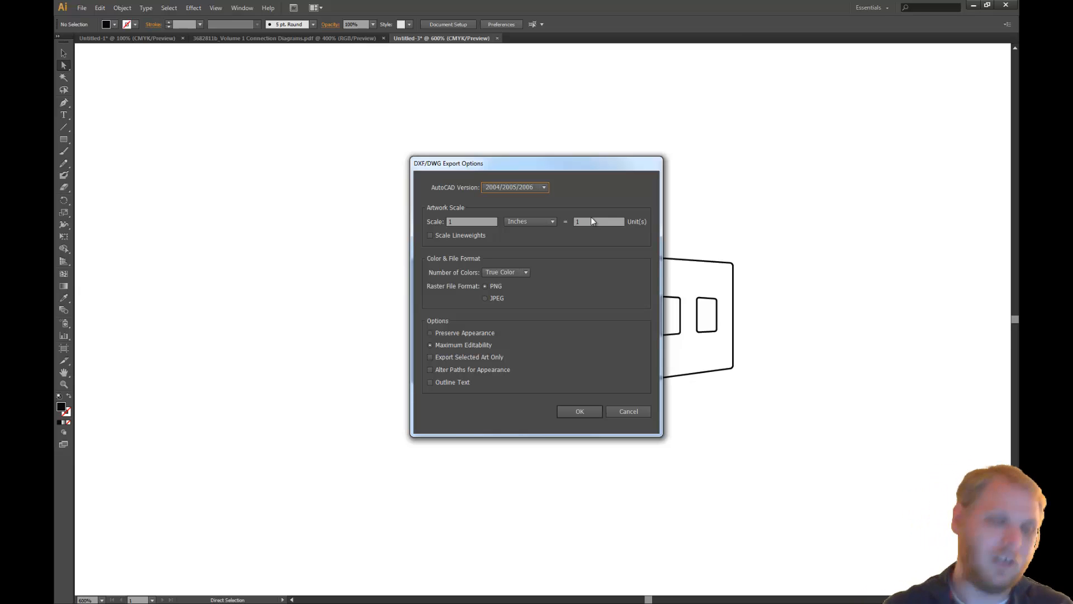
click(579, 411)
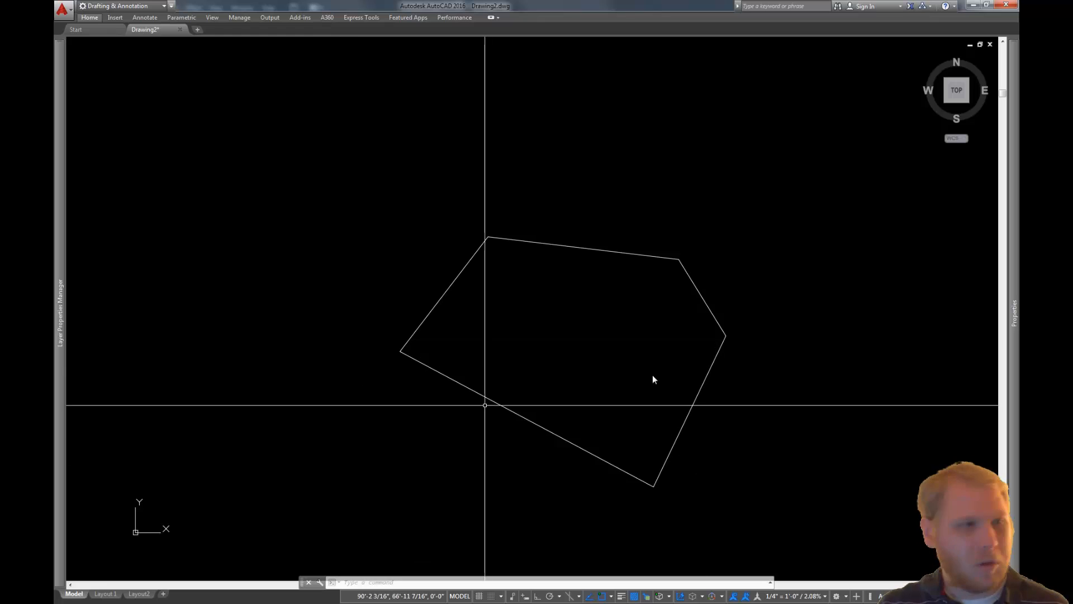
Step: In AutoCAD, open Wall Plate Thing.dwg from the Screencast folder, continuing despite its non-Autodesk origin
key(ctrl+o)
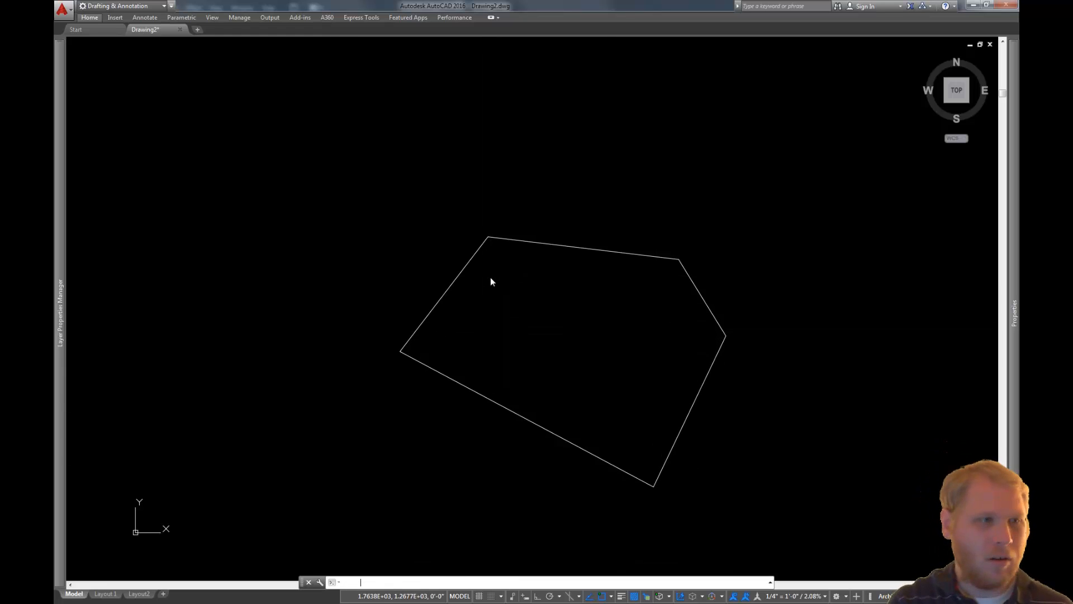
click(503, 243)
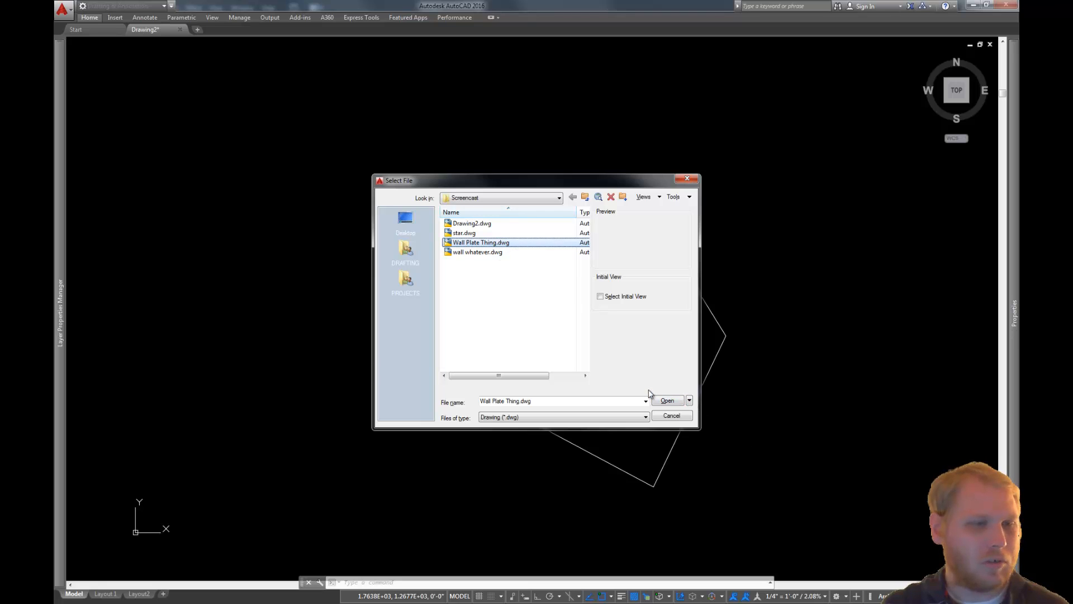
click(669, 401)
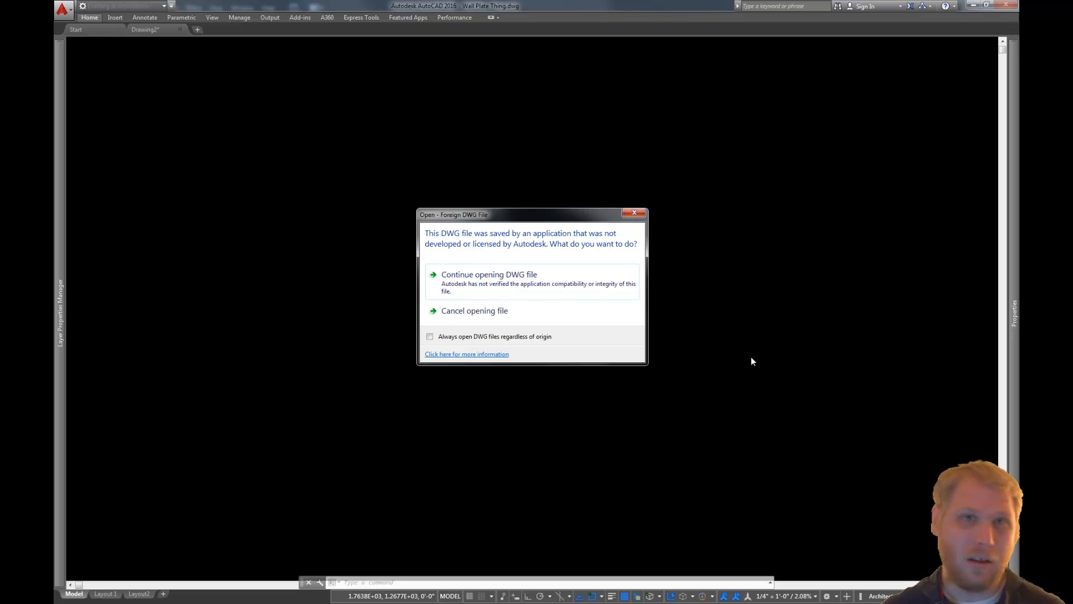
click(536, 290)
scroll(386, 306, up, 5)
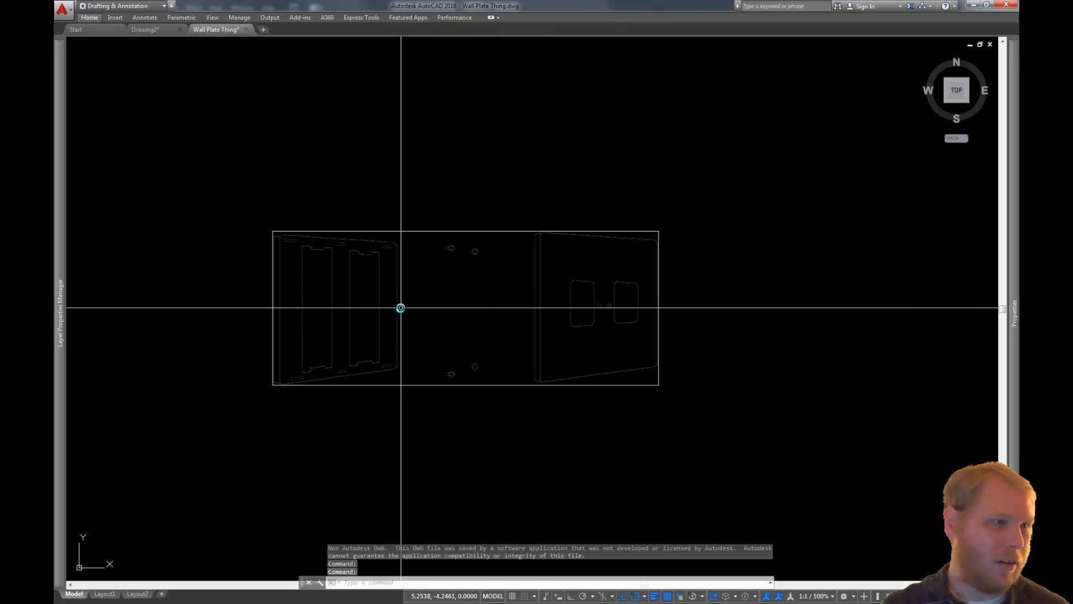
scroll(548, 235, up, 5)
scroll(530, 195, down, 8)
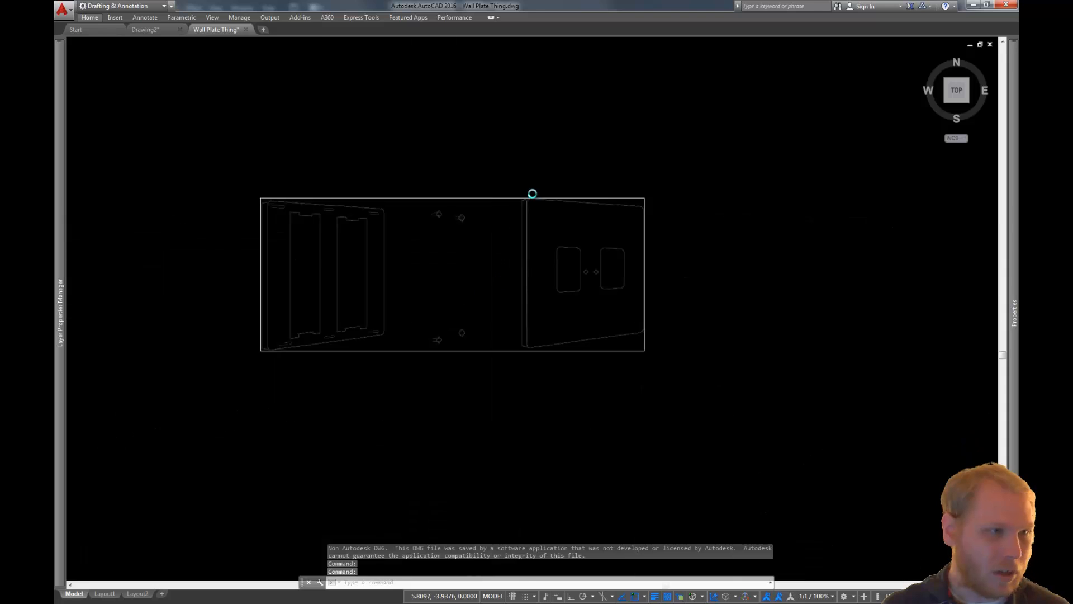
click(618, 267)
click(590, 295)
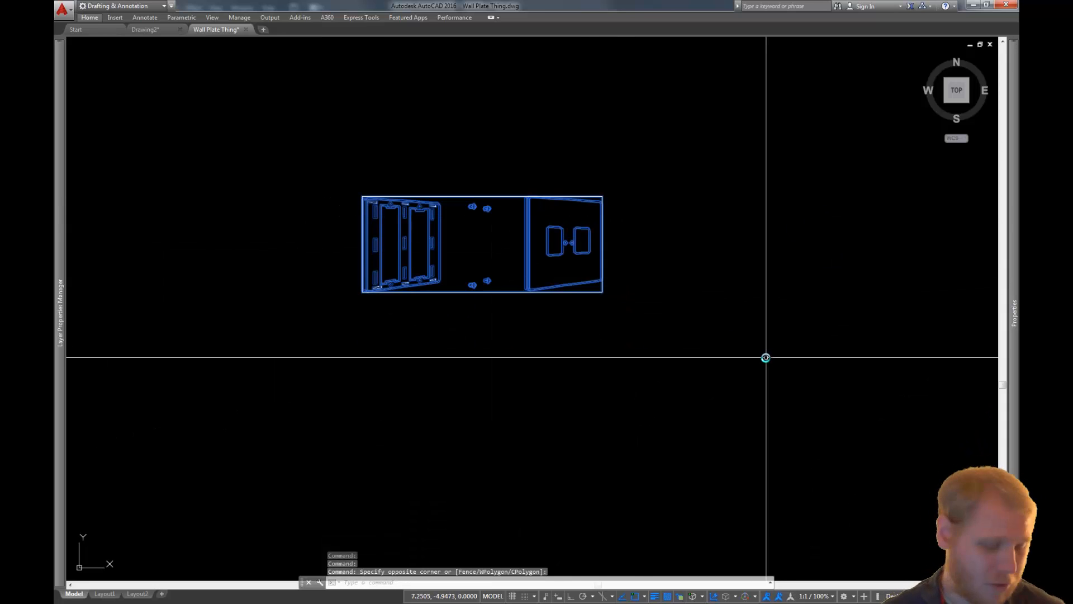
text(b)
key(Return)
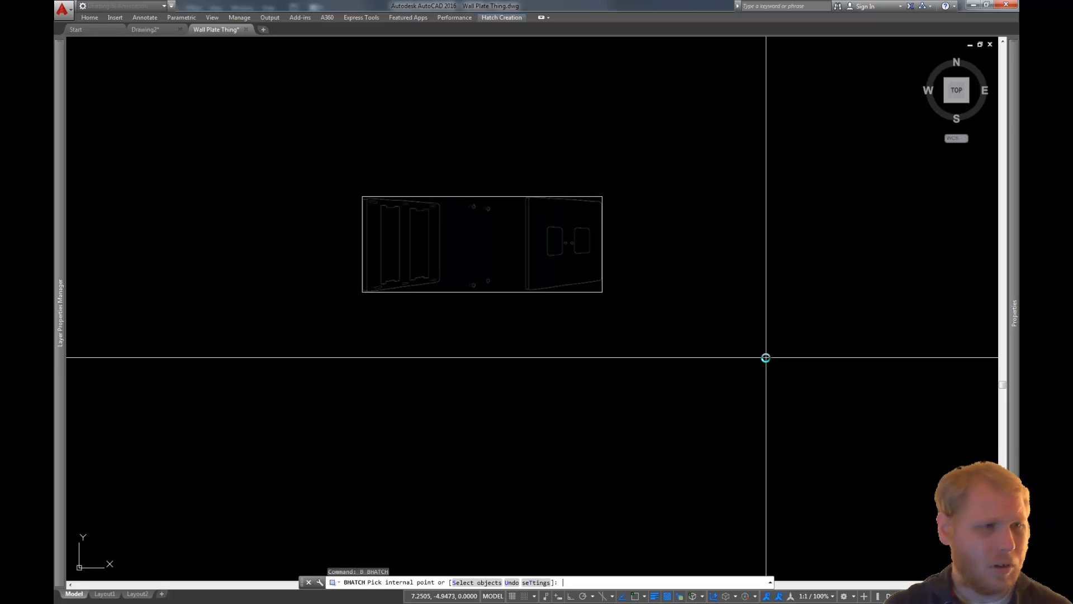
key(Escape)
Step: Open block 2, which holds the wallplate drawing, for block editing and erase the rectangular frame around its parts
click(618, 274)
click(455, 384)
text(be)
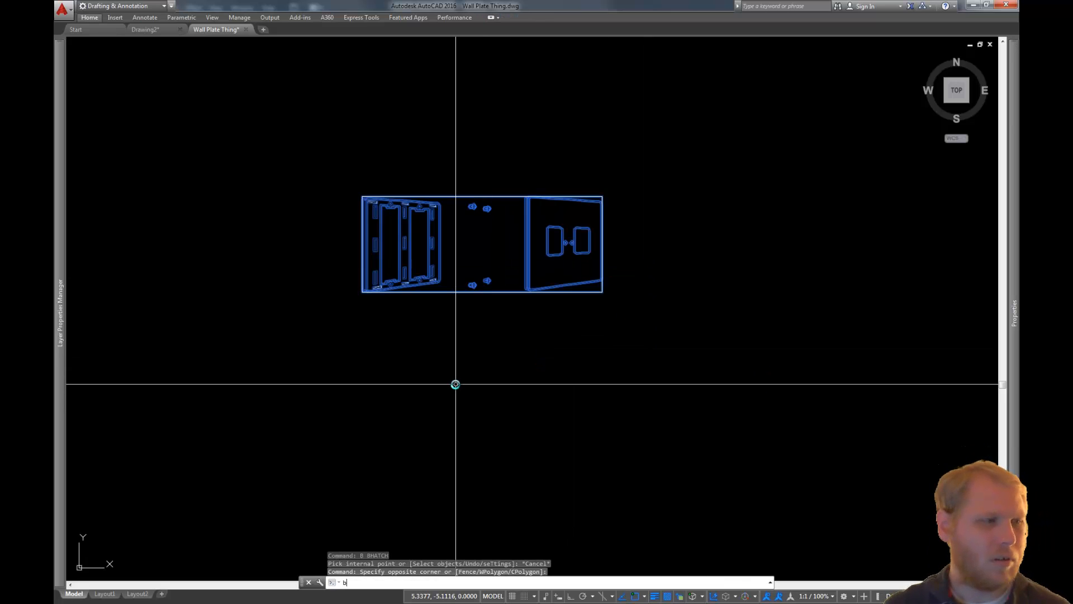
key(Return)
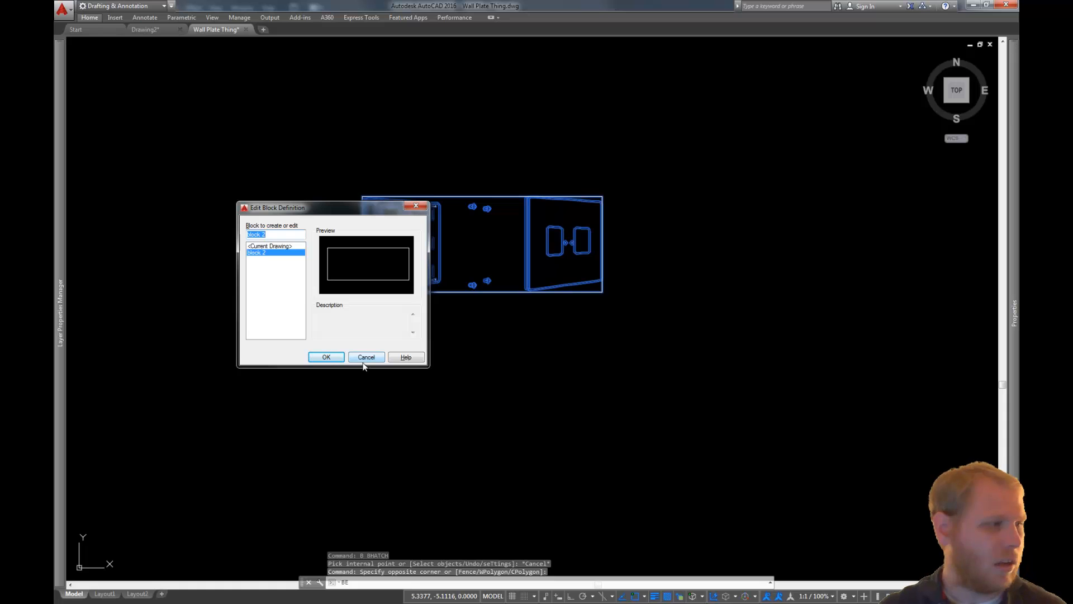
click(324, 357)
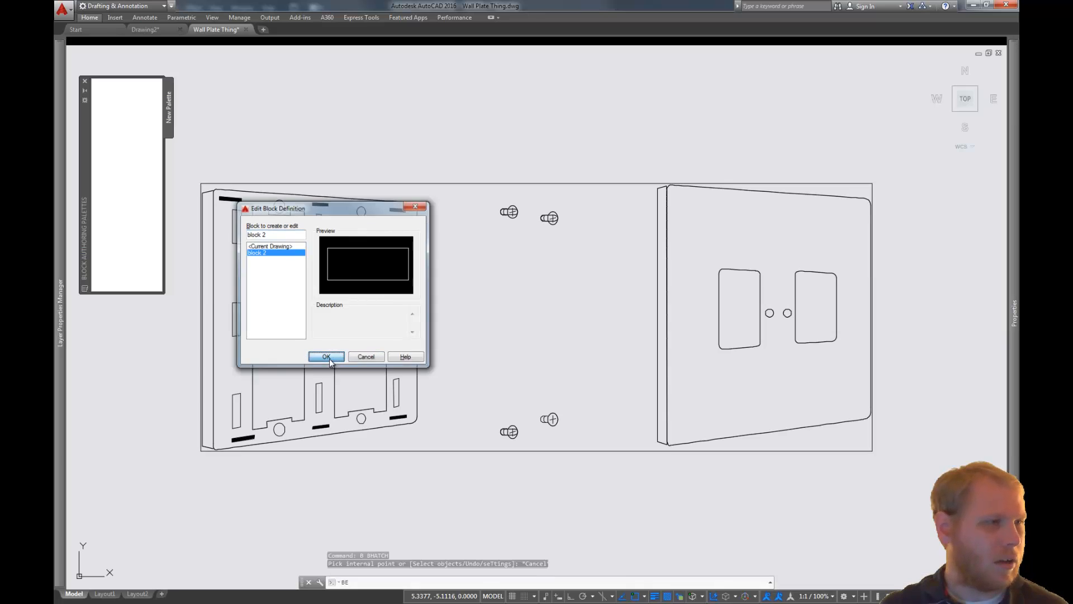
click(602, 185)
key(Delete)
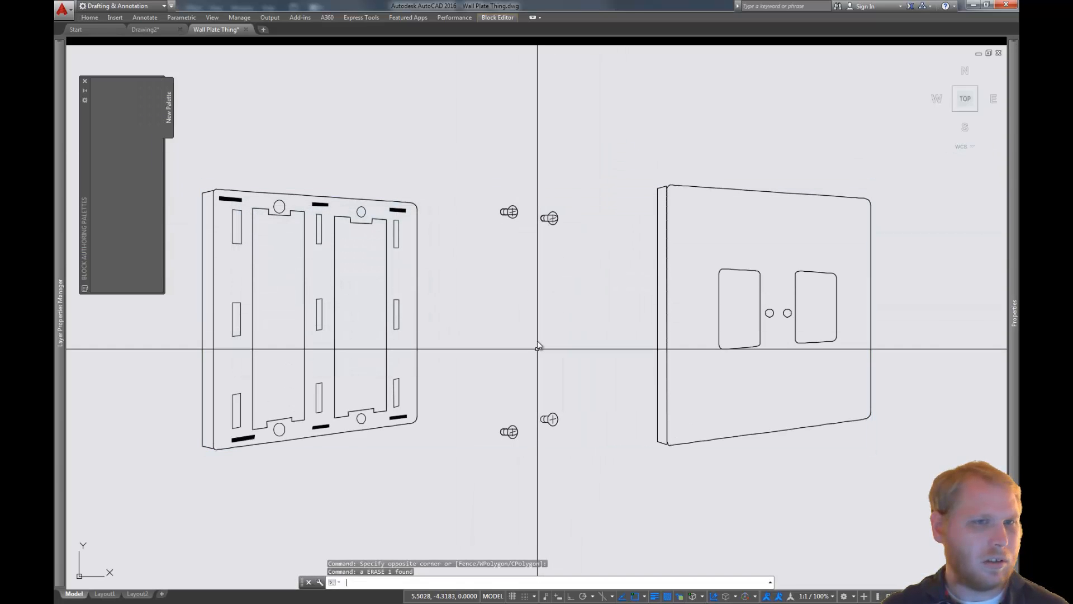
Step: Move all objects in the block to layer 0 and set their linetype to ByLayer
key(ctrl+a)
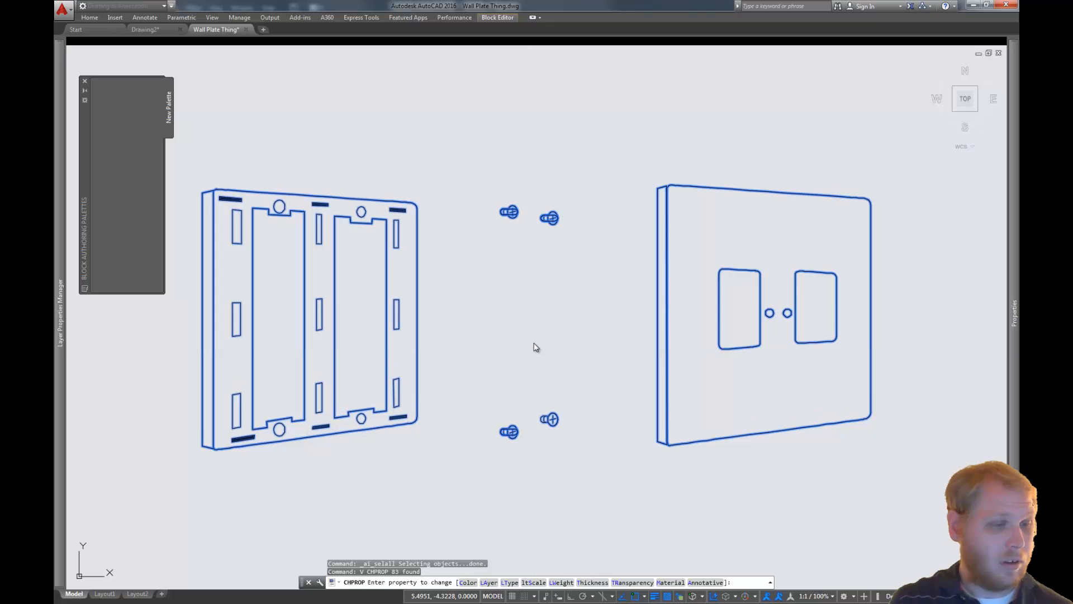
text(la)
key(Return)
text(0)
key(Return)
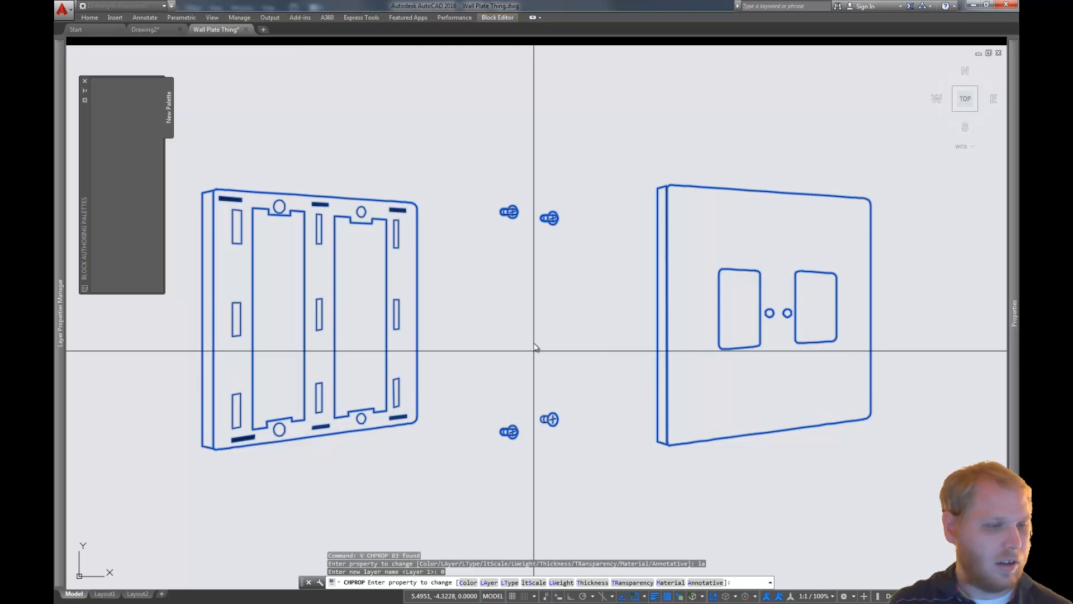
text(lt)
key(Return)
text(byl)
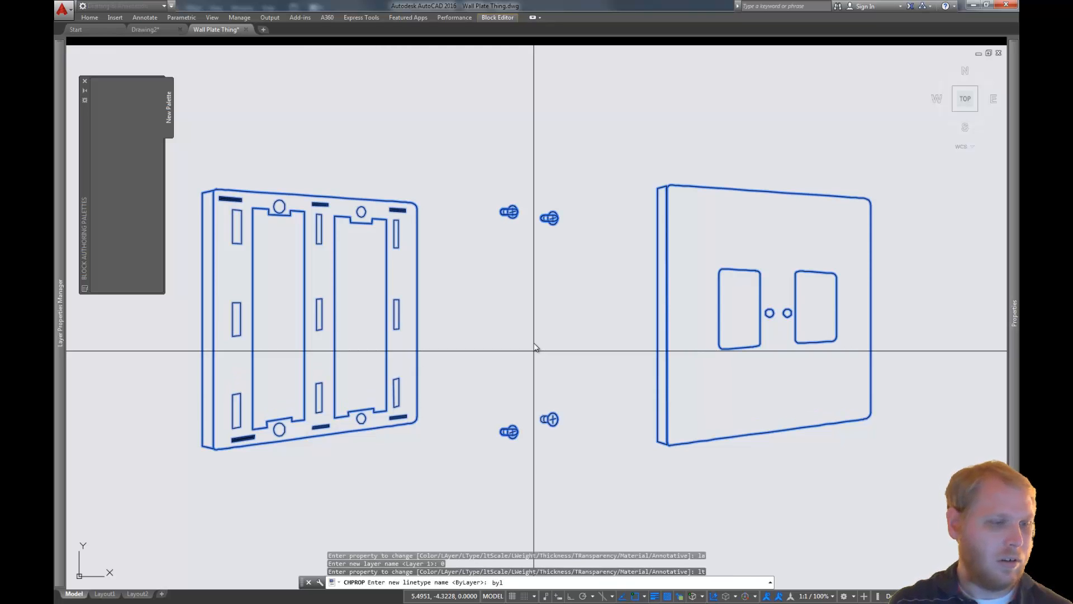
key(Return)
Step: Set the color and lineweight of all the block's objects to ByLayer and finish the property change
text(lor LAyer LT)
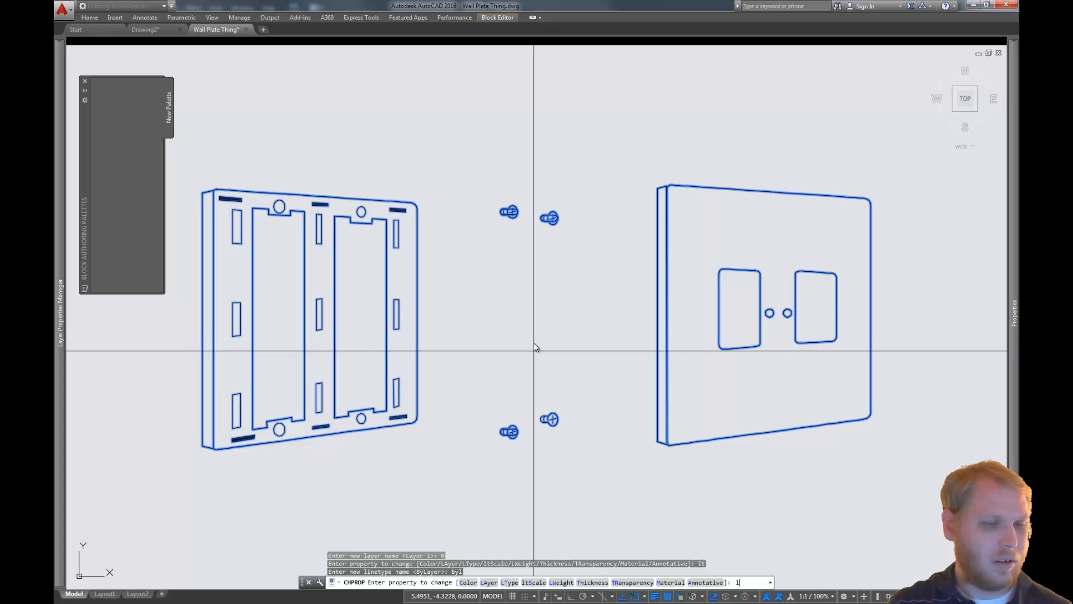
key(BackSpace)
text(c)
key(Return)
text(byl)
key(Return)
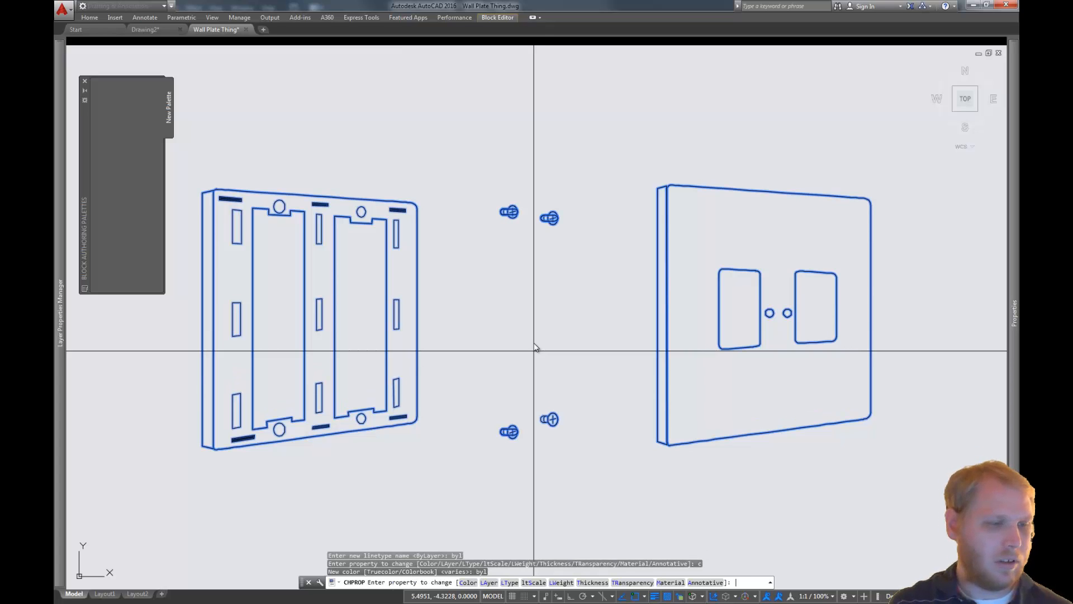
text(lw)
key(Return)
text(byl)
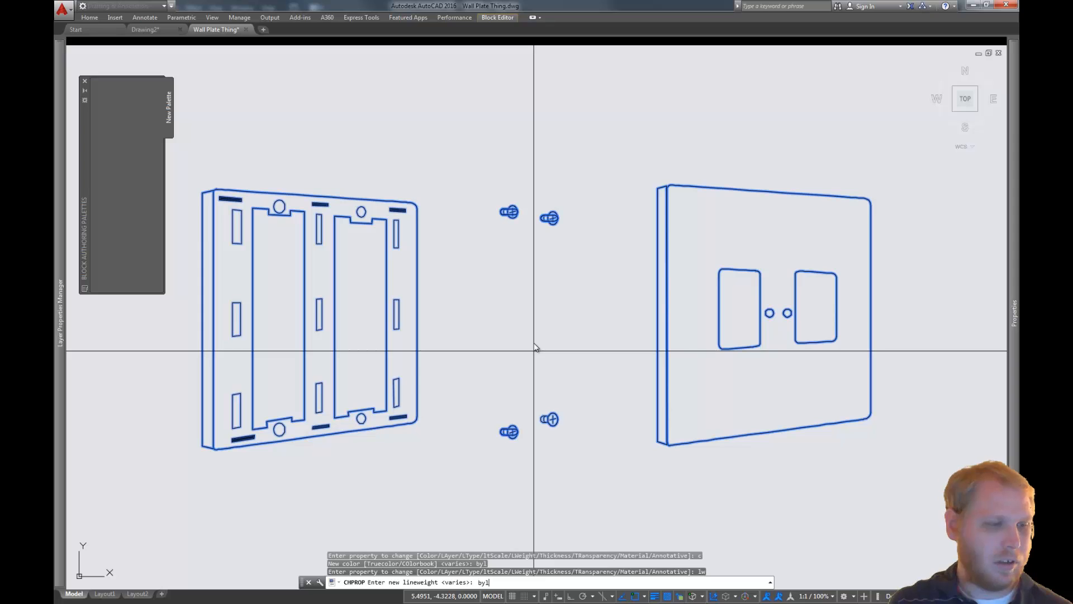
key(Return)
key(Return)
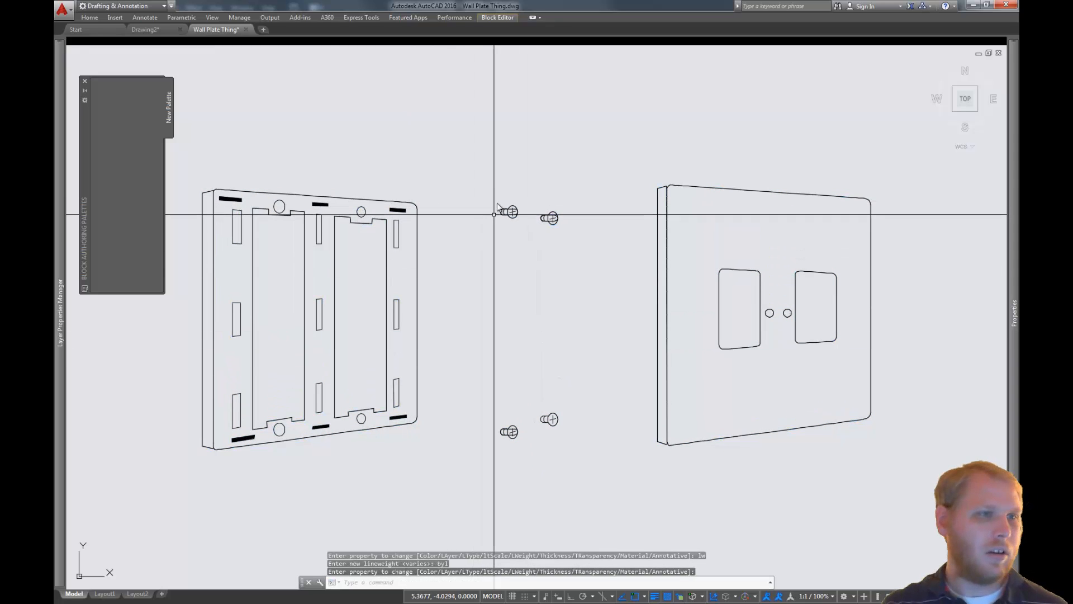
Step: Examine the upper screws up close to check how their curved outlines were converted
scroll(524, 202, up, 8)
scroll(450, 290, down, 2)
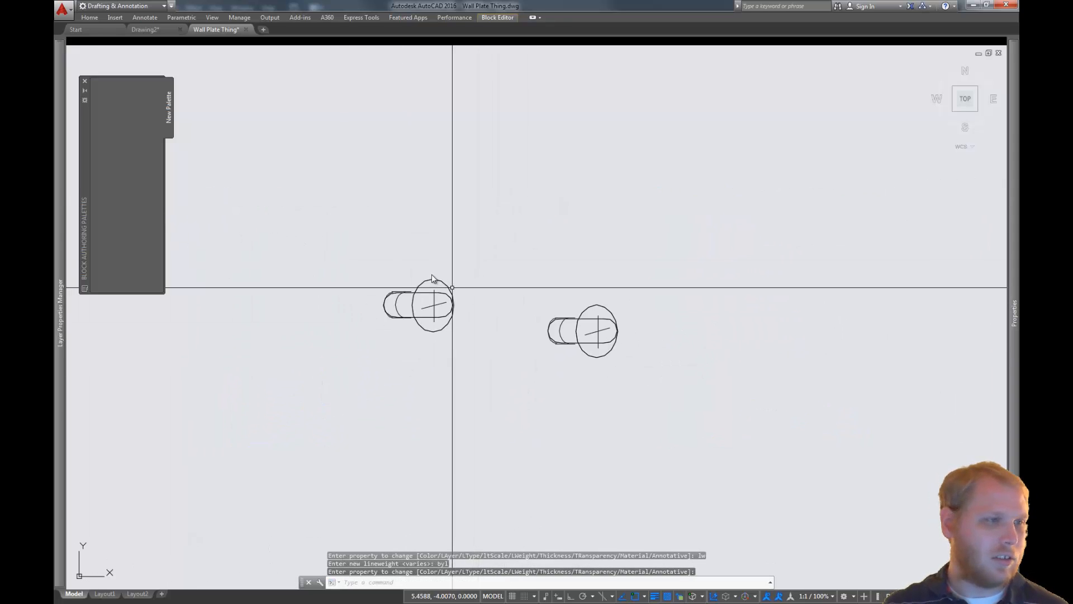
scroll(405, 280, up, 6)
scroll(405, 279, up, 5)
scroll(577, 481, down, 4)
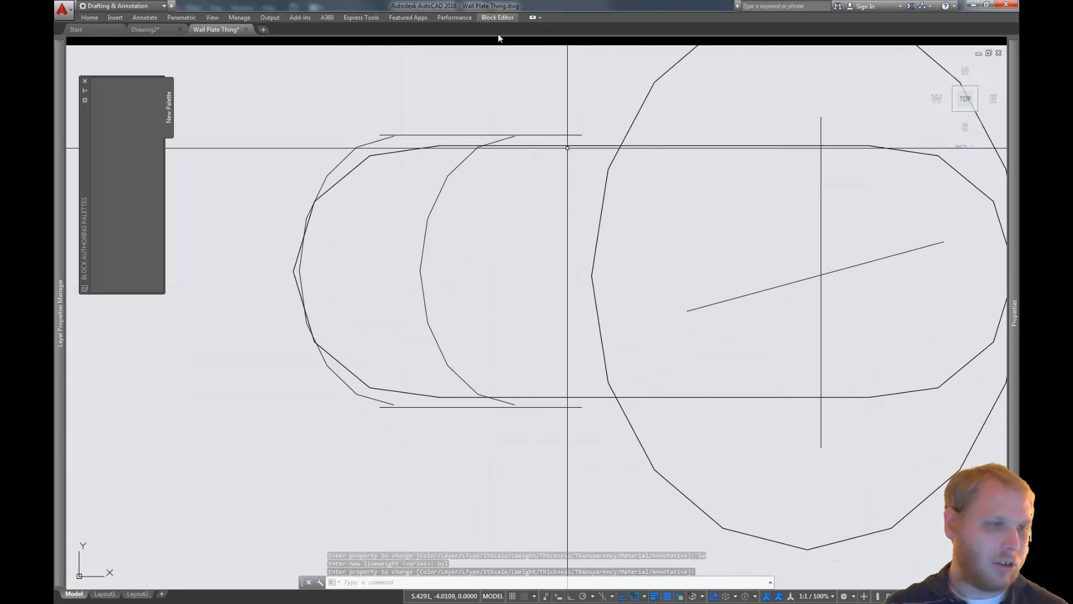
scroll(498, 160, down, 2)
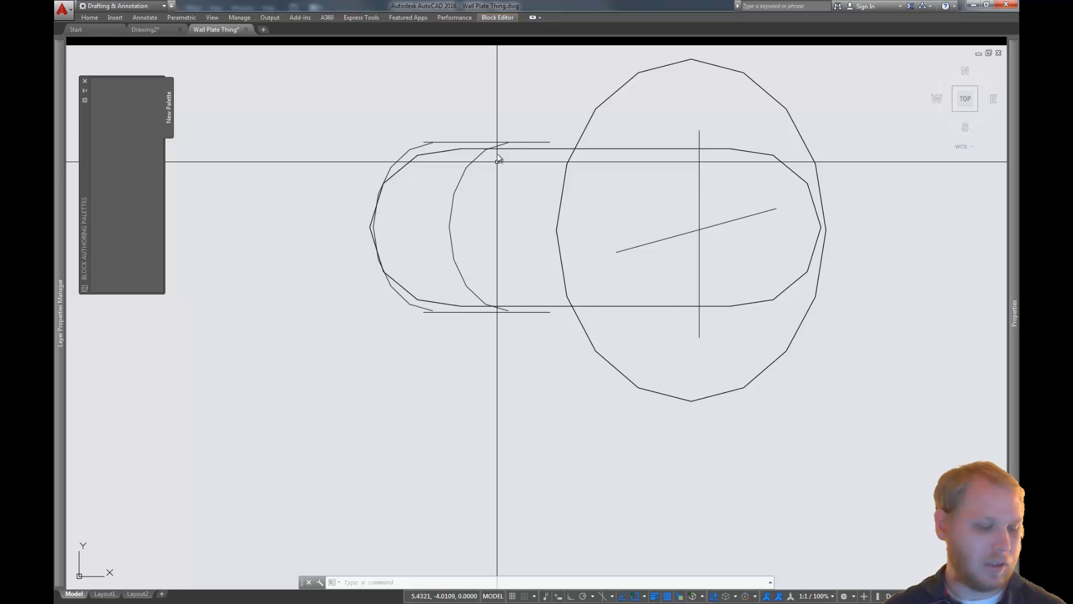
scroll(499, 161, down, 10)
key(alt)
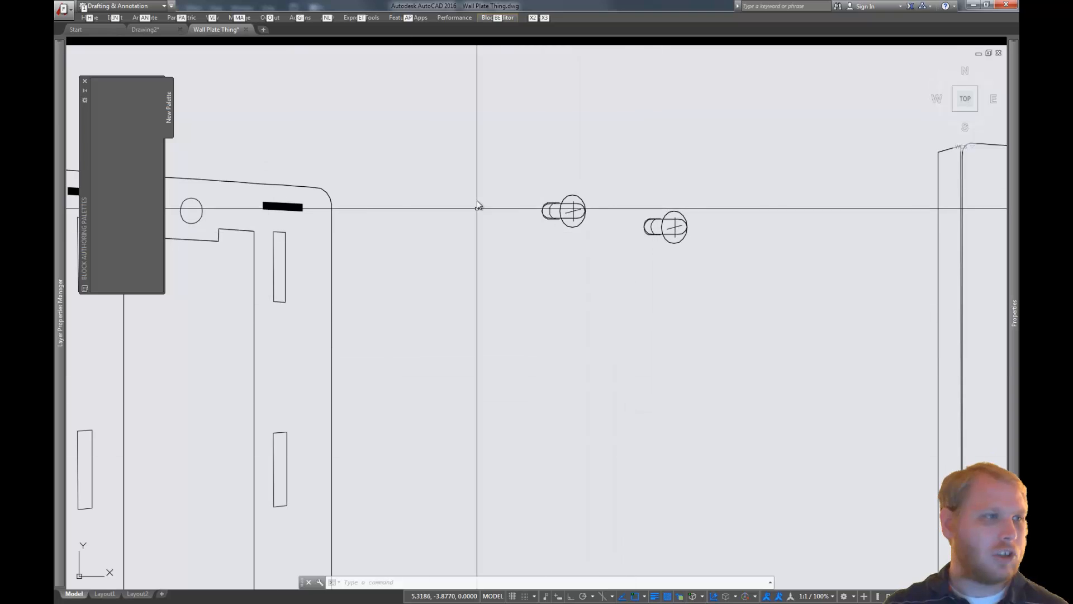
Step: Save the changes to the wallplate block definition with BSAVE
scroll(477, 208, down, 4)
drag(455, 302, 486, 289)
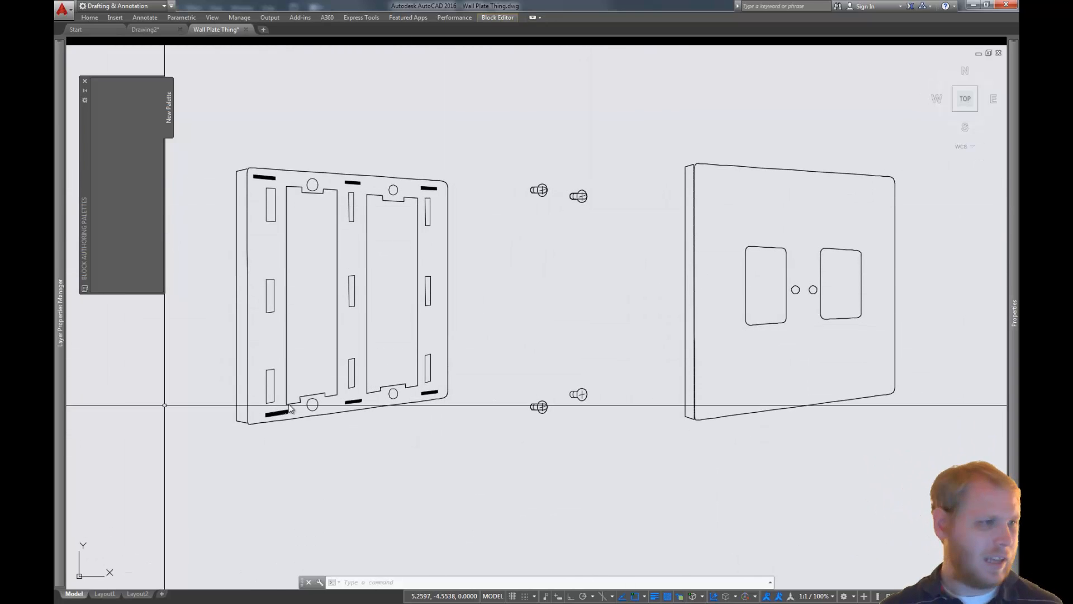
text(bs)
key(Return)
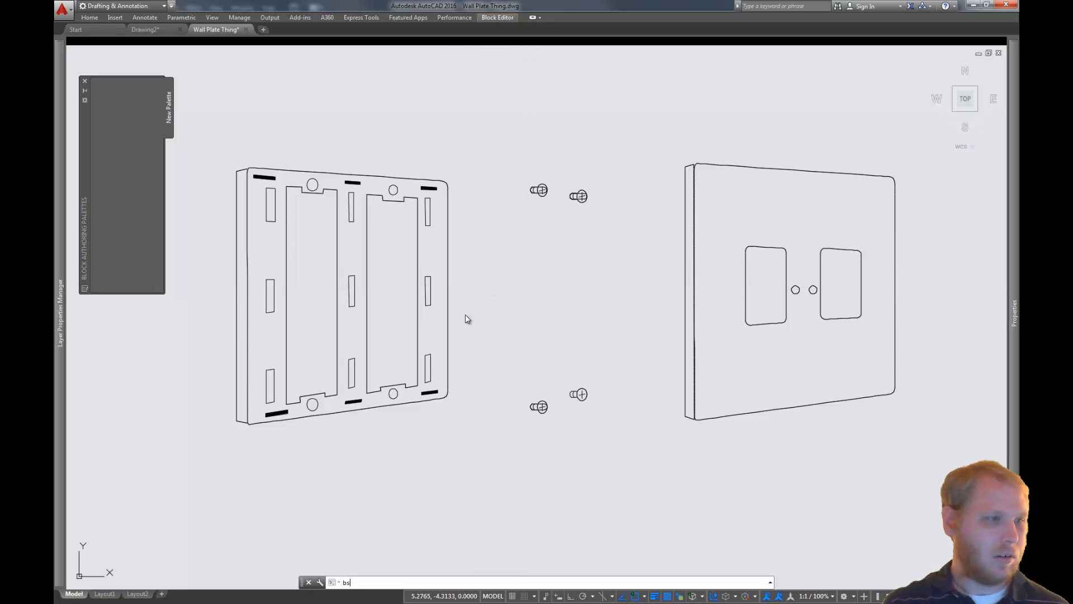
Step: Close the block editor with BCLOSE and return to the main drawing
text(bc)
key(Return)
Step: Examine the rounded upper corner and filled slot of the mounting frame up close, and review the whole wall plate block
scroll(364, 247, up, 6)
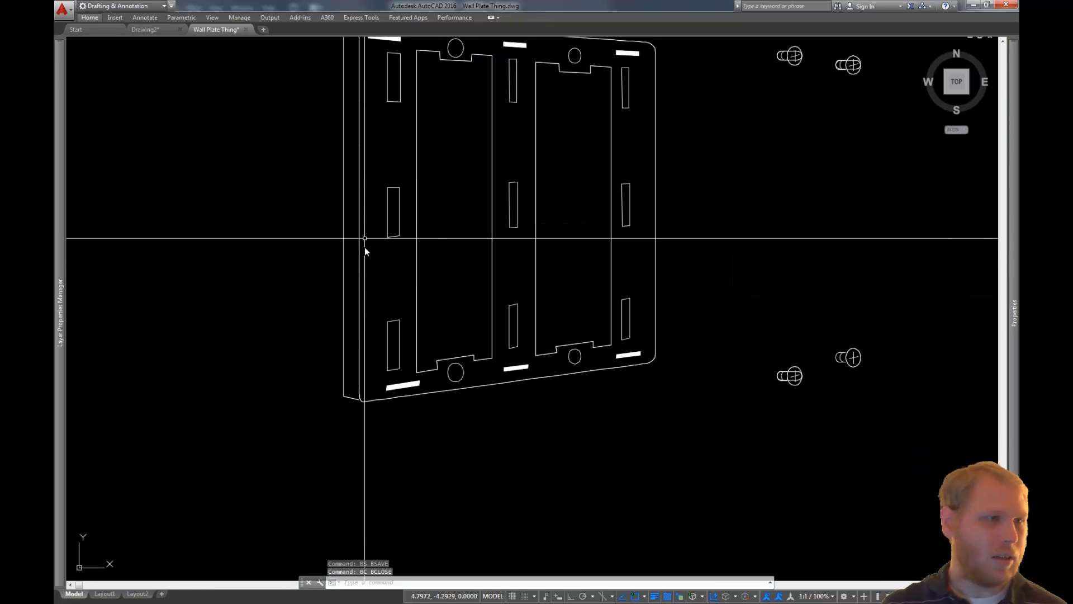
scroll(355, 304, up, 4)
scroll(355, 274, up, 5)
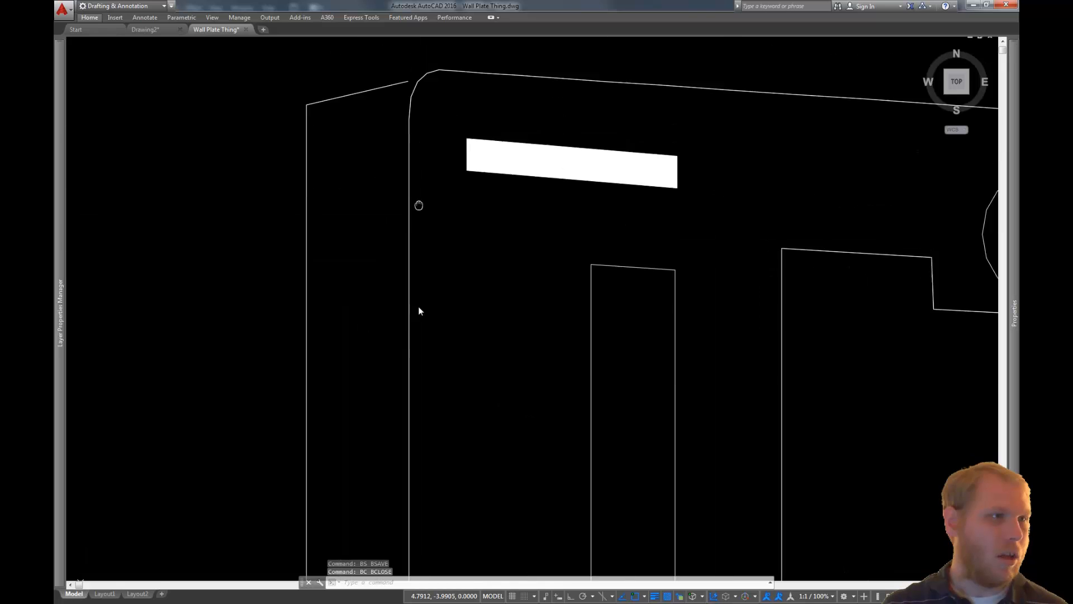
scroll(388, 218, down, 2)
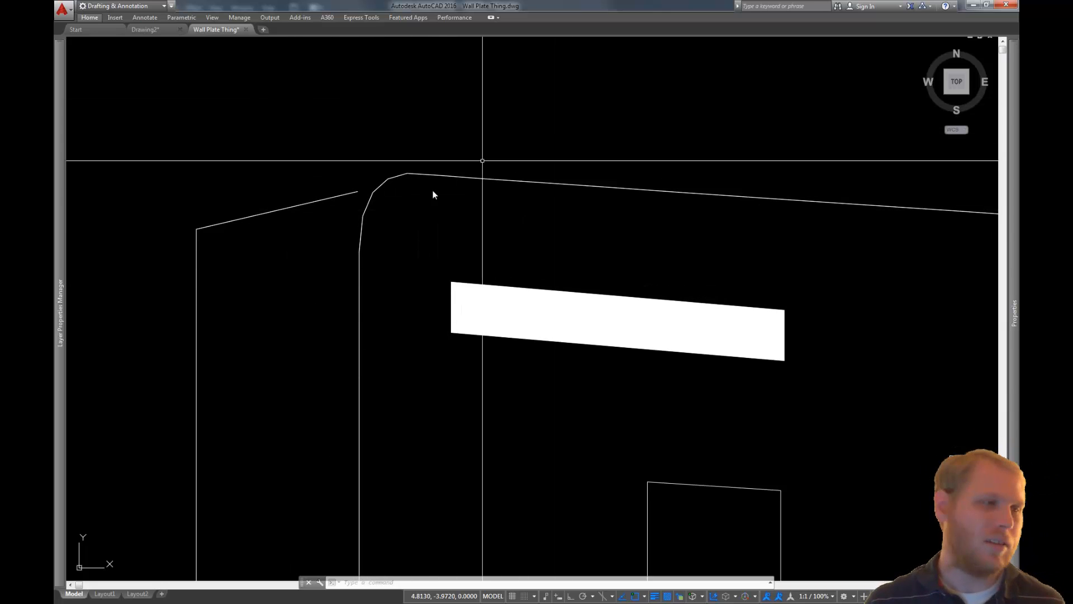
scroll(530, 288, down, 5)
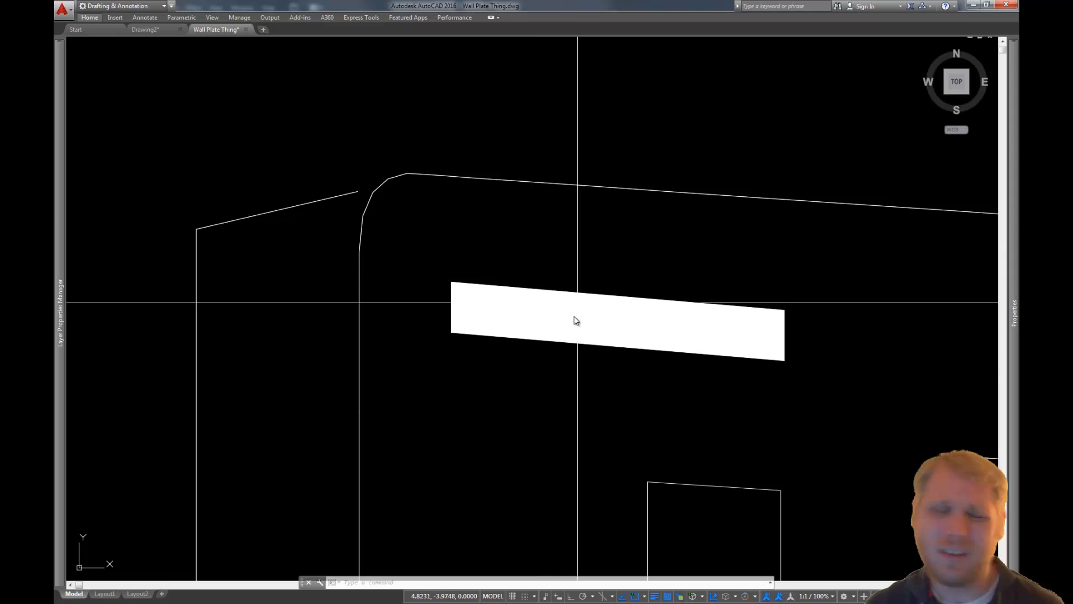
scroll(657, 489, down, 5)
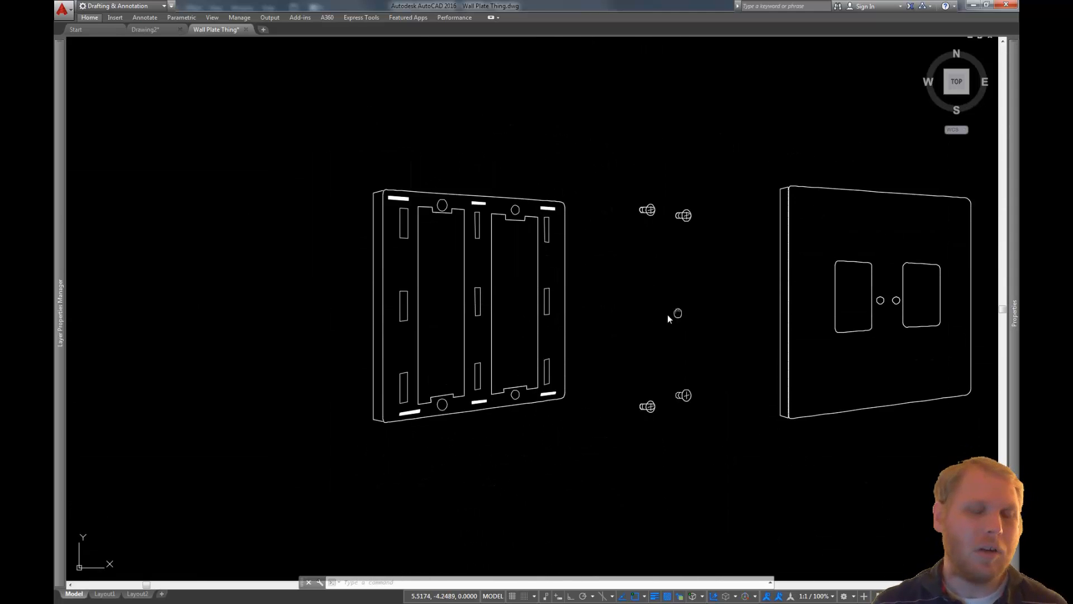
drag(676, 312, 541, 313)
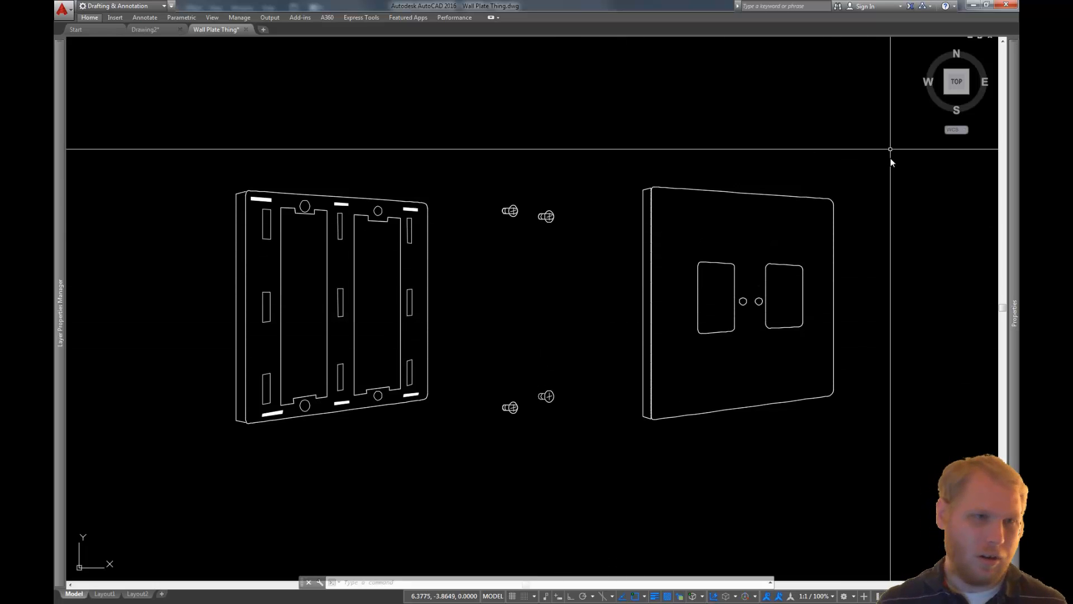
Step: Switch to Illustrator to show the extracted wall plate artwork in the Untitled-3 document
key(alt+Tab)
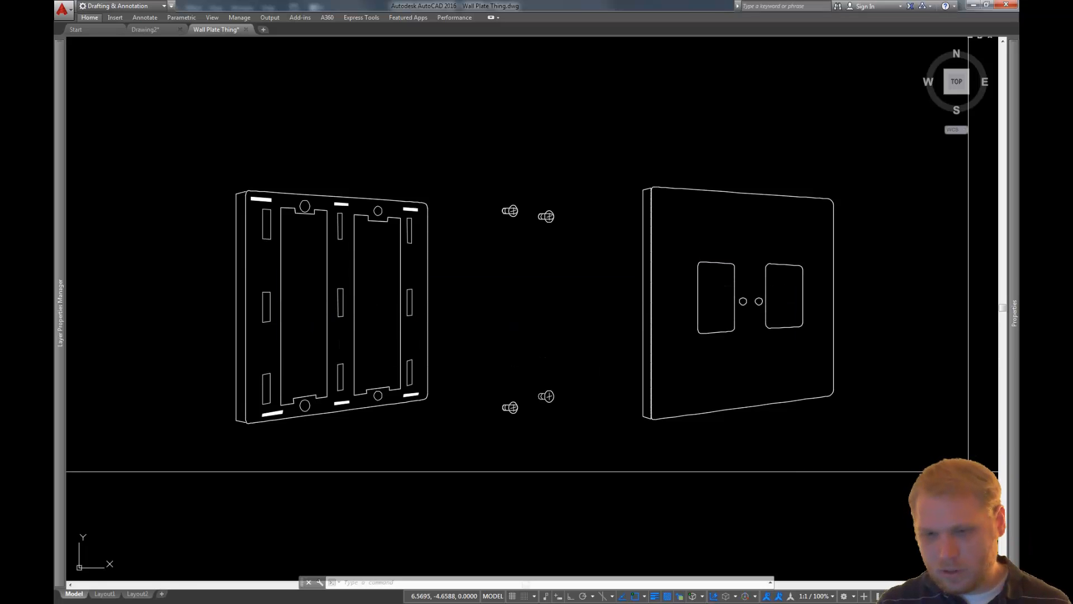
key(alt+Tab)
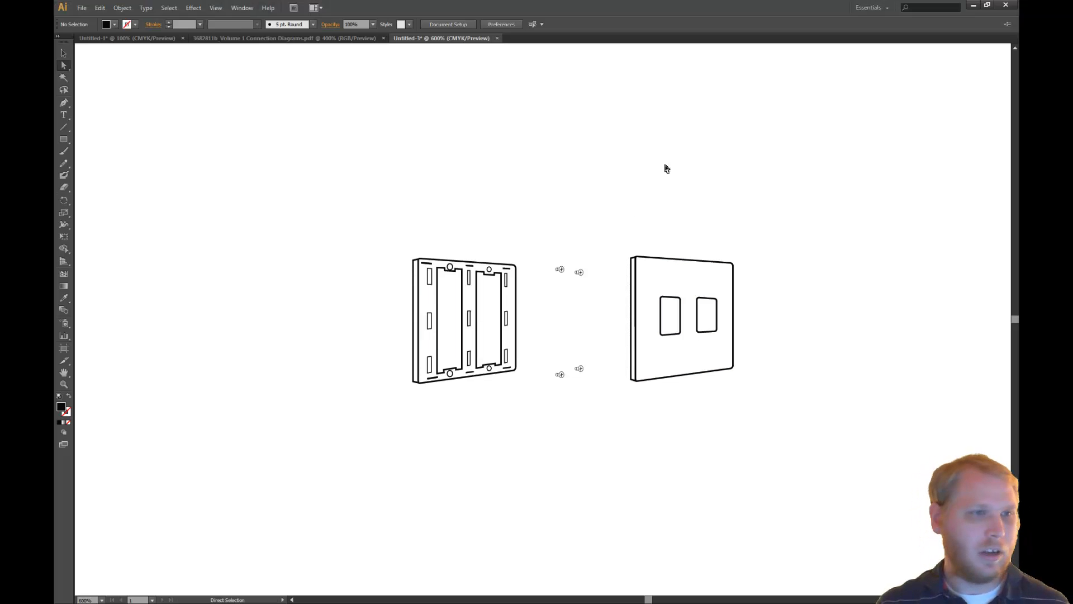